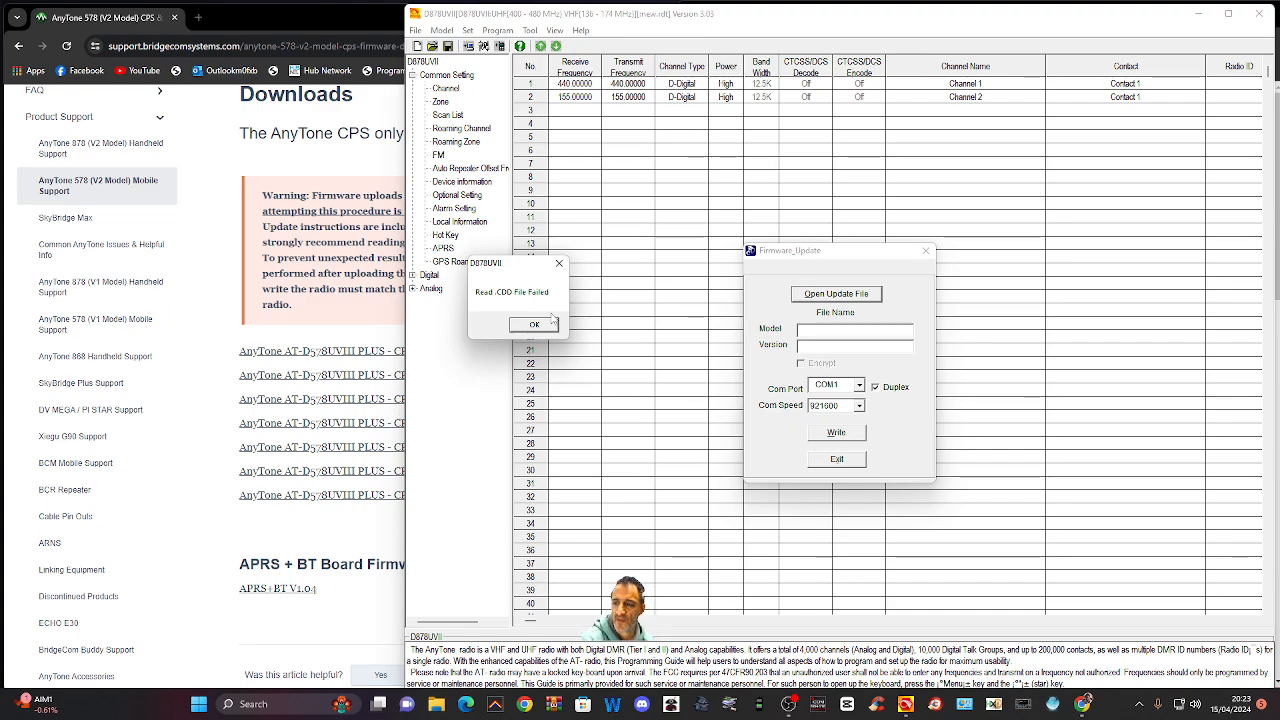
- Dismiss the open error messages and examine the AnyTone 578 (V2 Model) CPS and firmware download page, including its warning
click(559, 264)
click(651, 389)
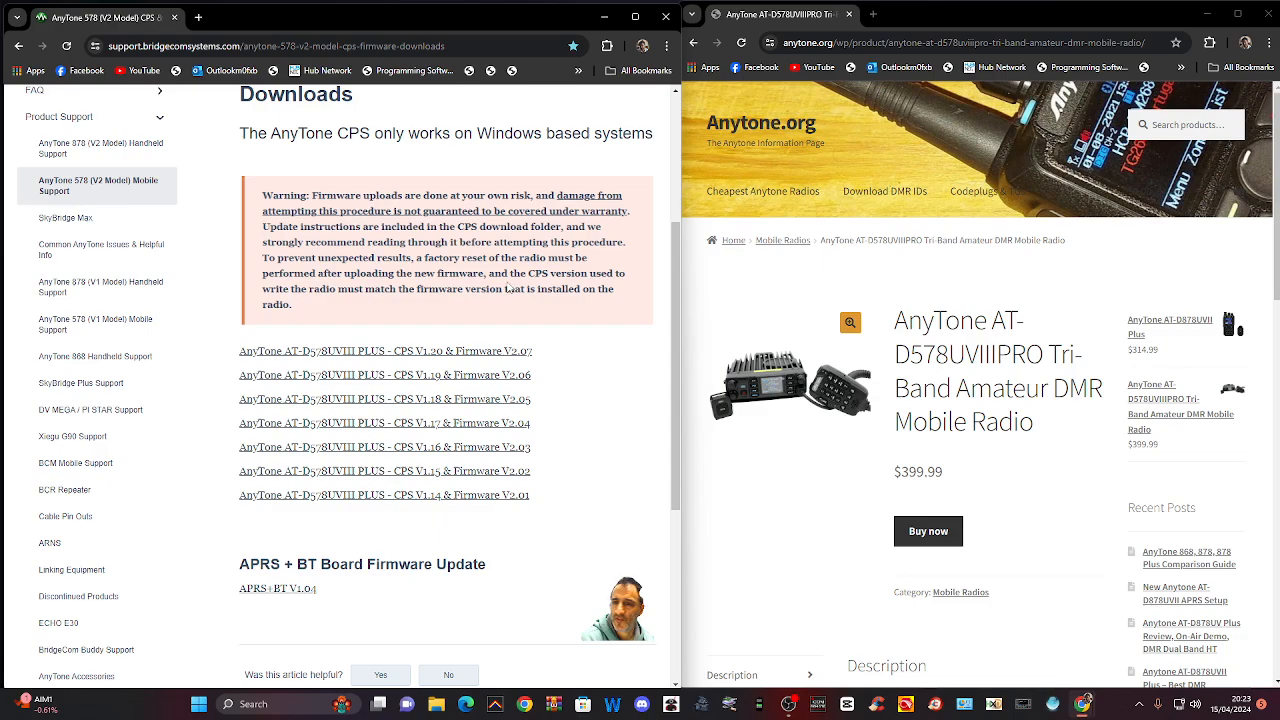
scroll(509, 287, up, 3)
scroll(530, 257, down, 3)
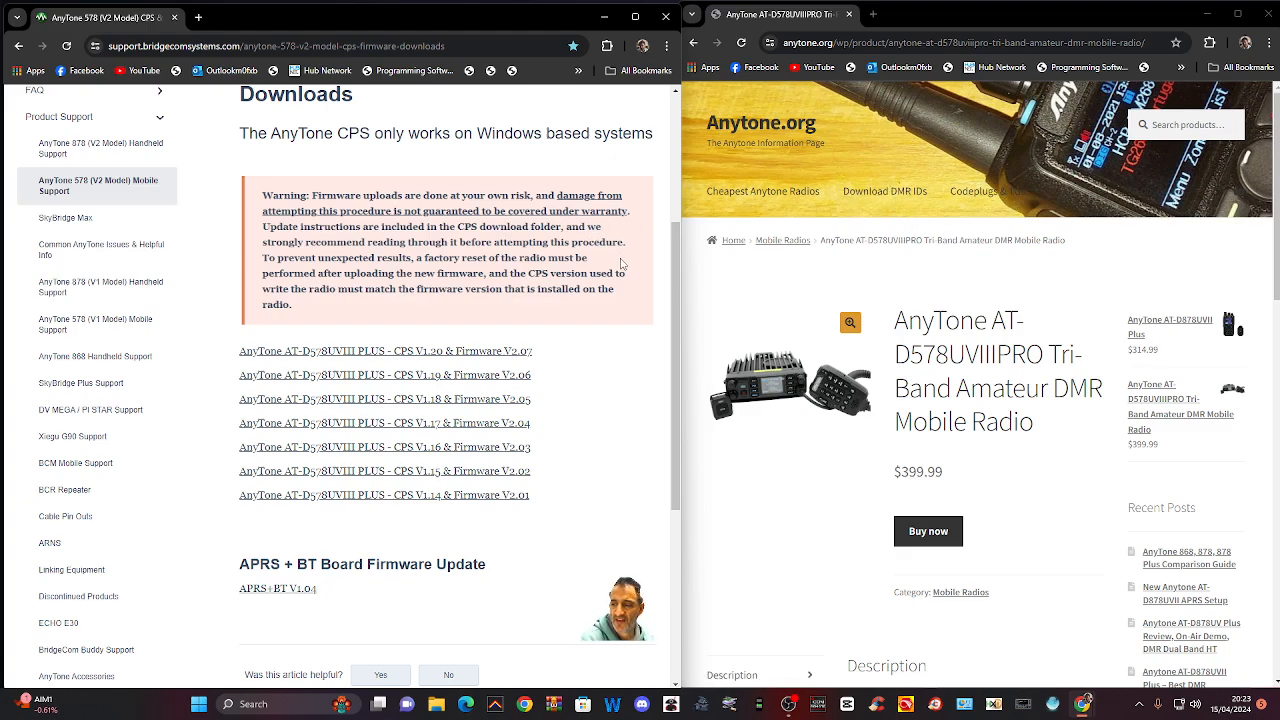
scroll(600, 263, up, 1)
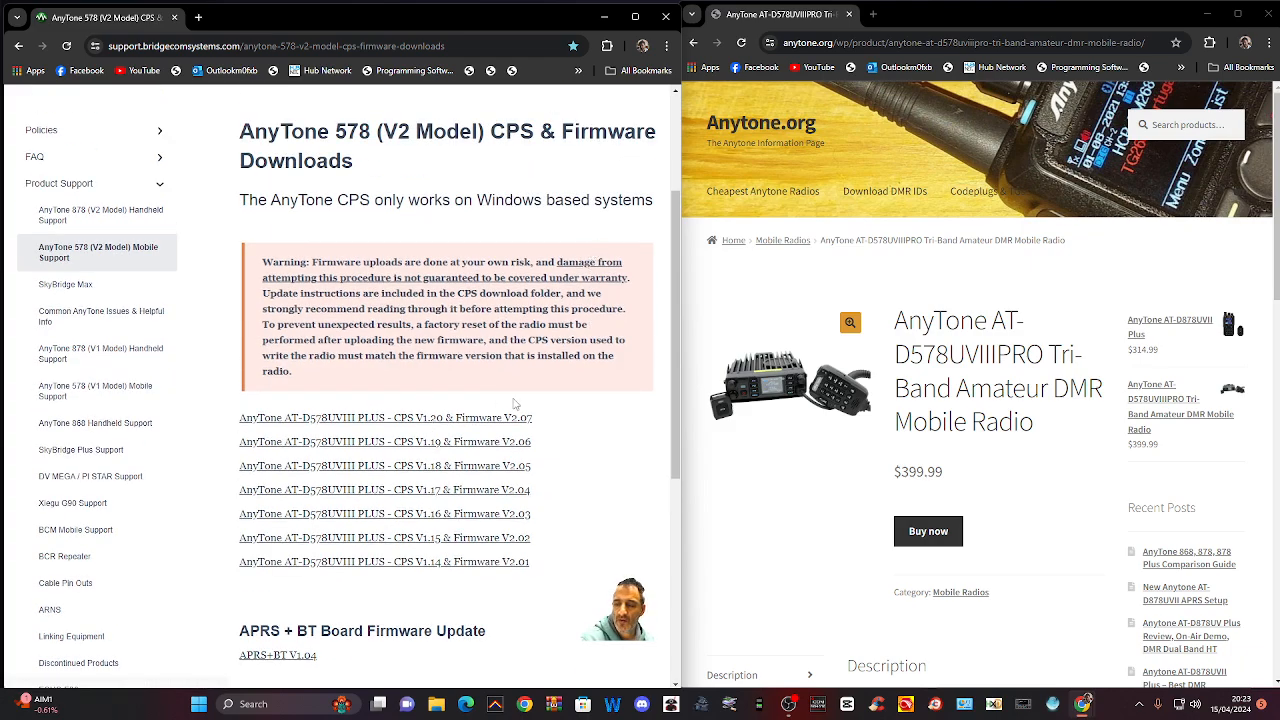
scroll(515, 405, down, 2)
scroll(505, 350, up, 1)
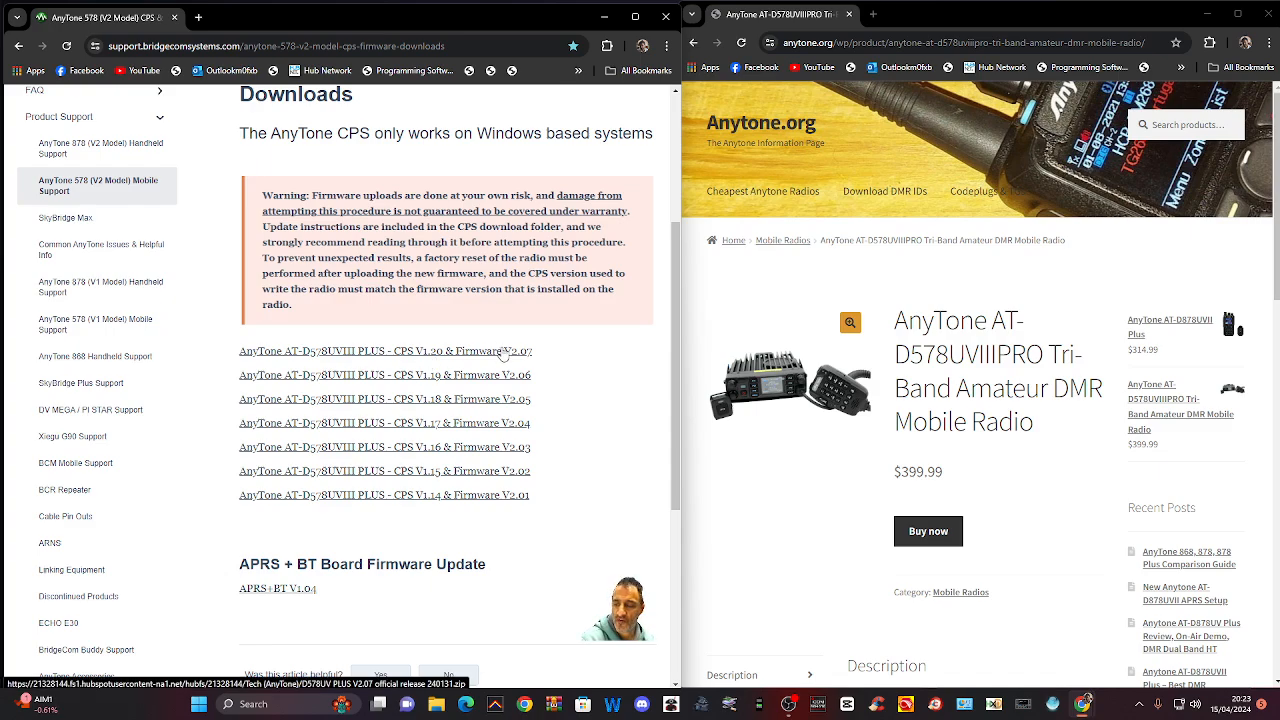
click(910, 707)
click(910, 707)
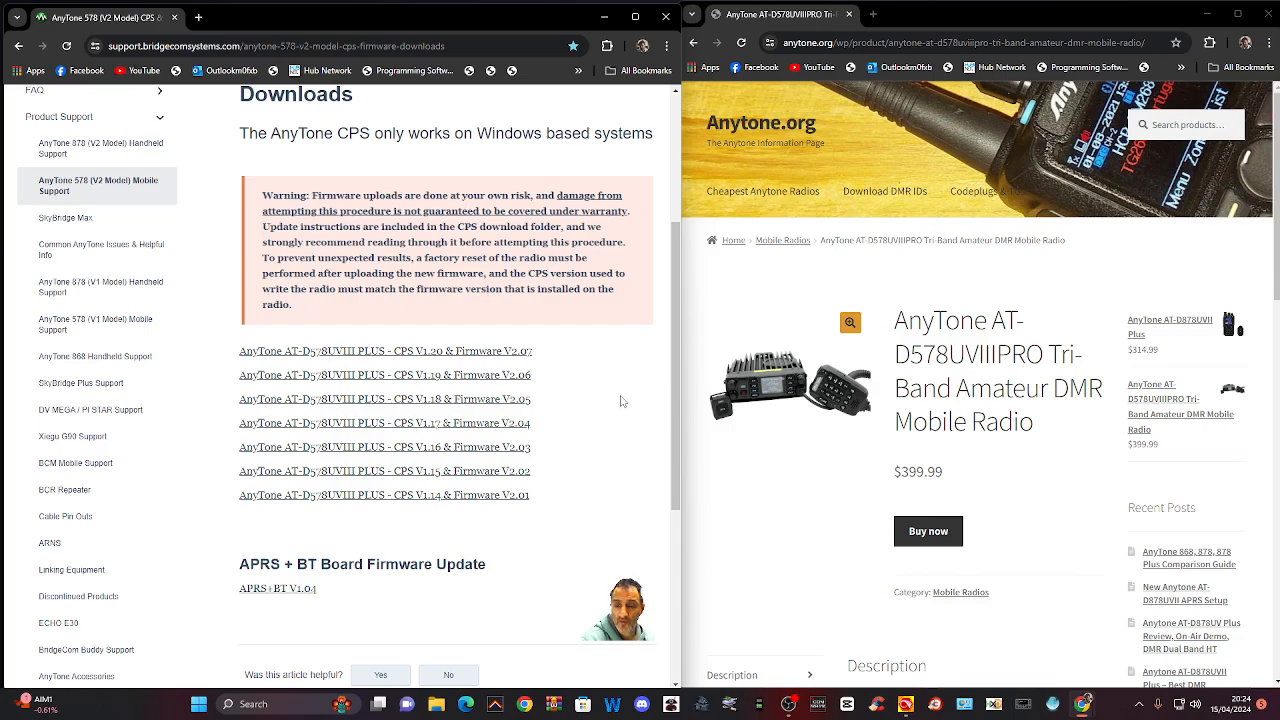
scroll(620, 401, down, 3)
scroll(613, 425, up, 5)
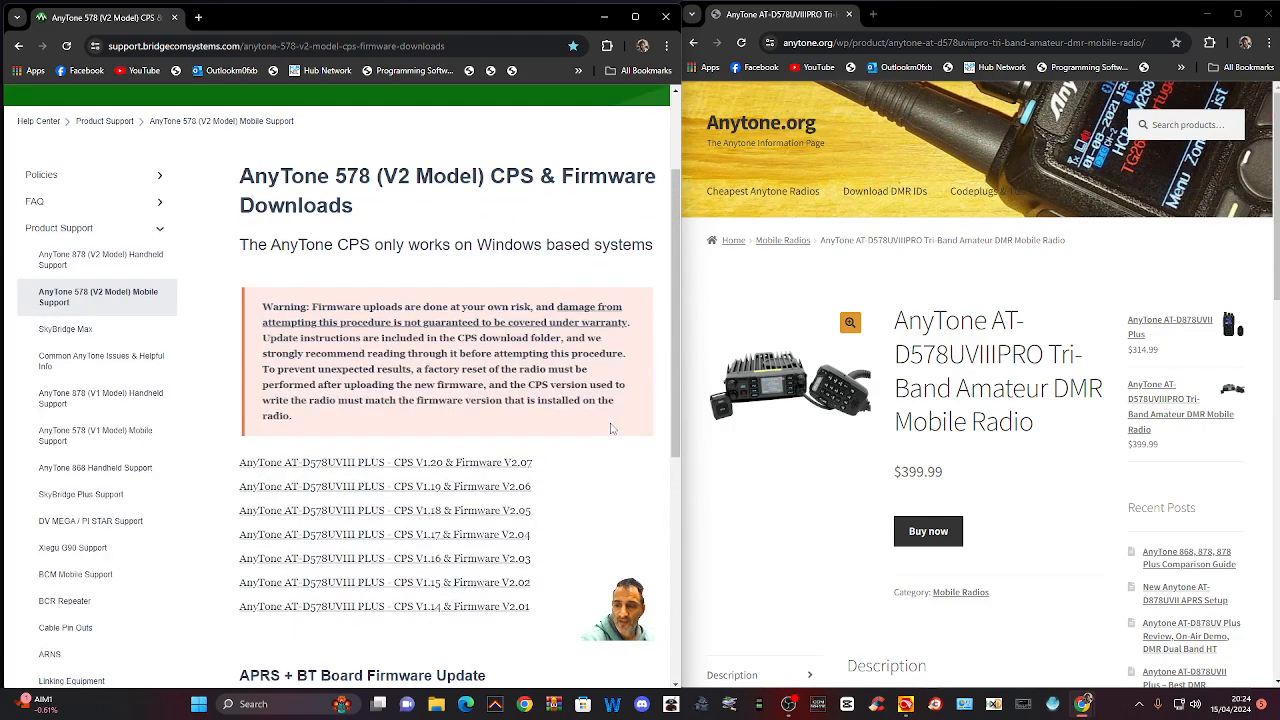
scroll(612, 428, down, 1)
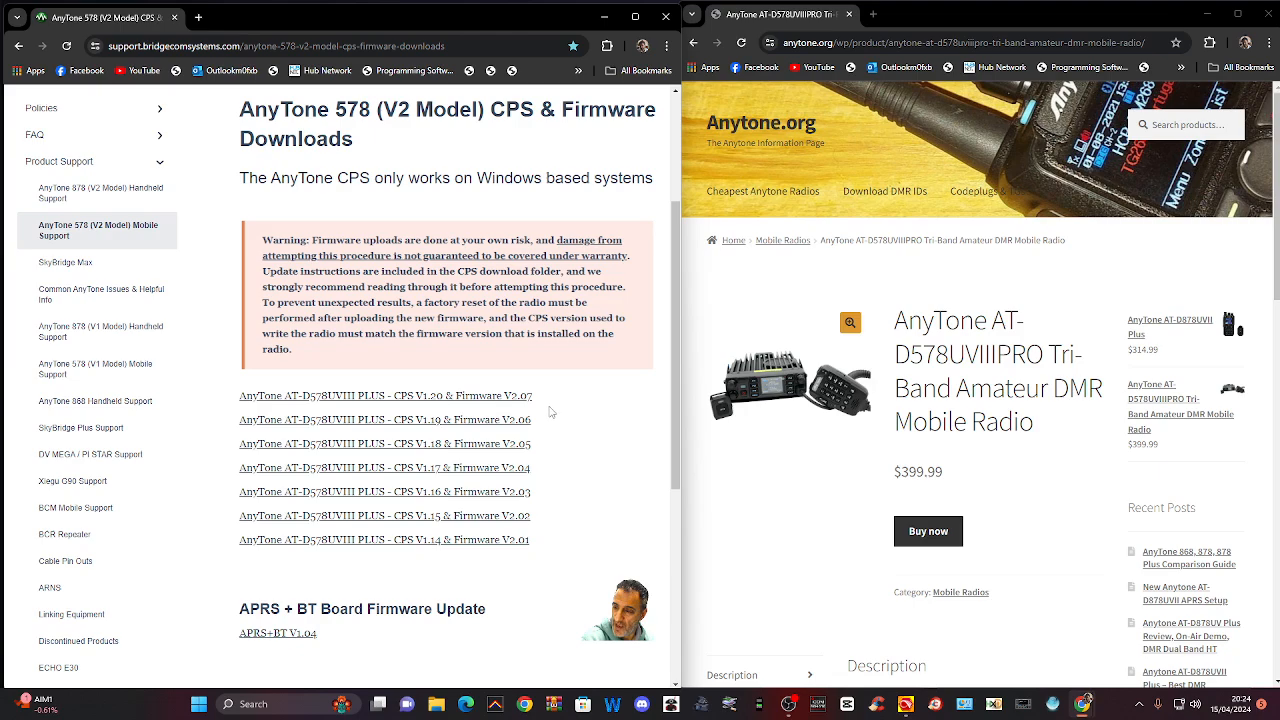
- Download the AnyTone AT-D578UVIII PLUS CPS V1.20 & Firmware V2.07 package and open the zip archive, dismissing the licence reminder
click(418, 398)
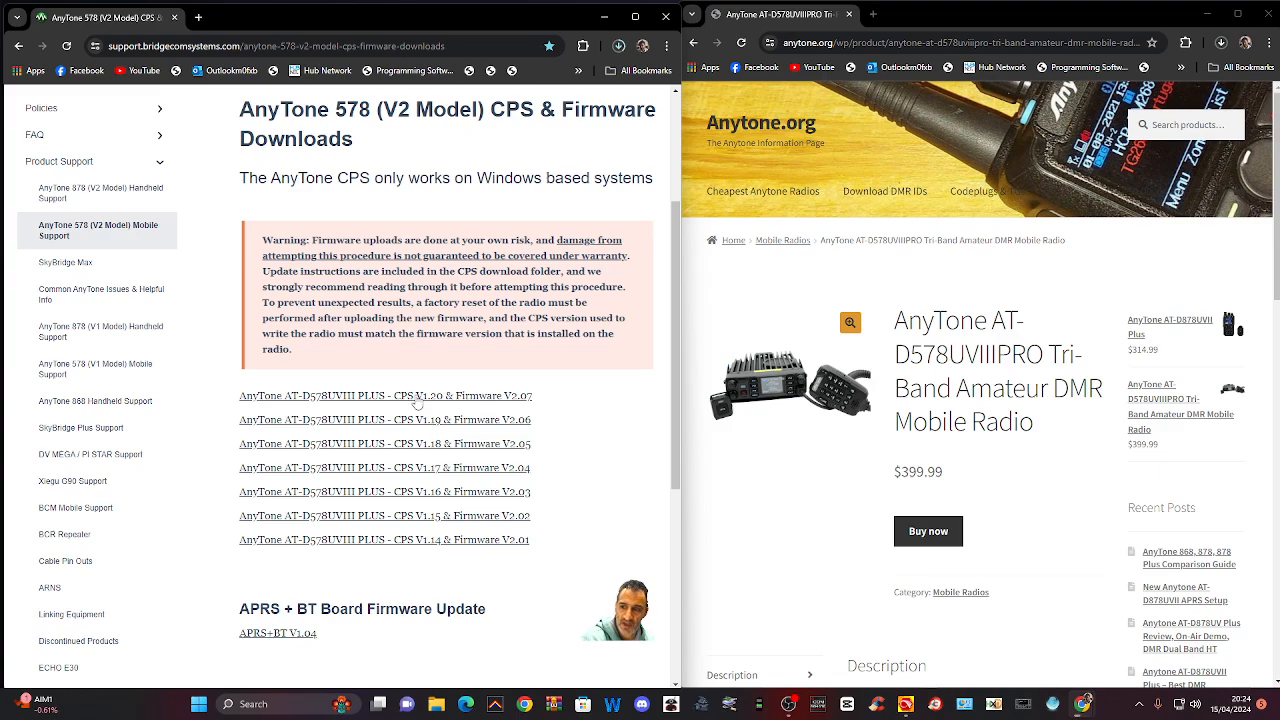
click(619, 48)
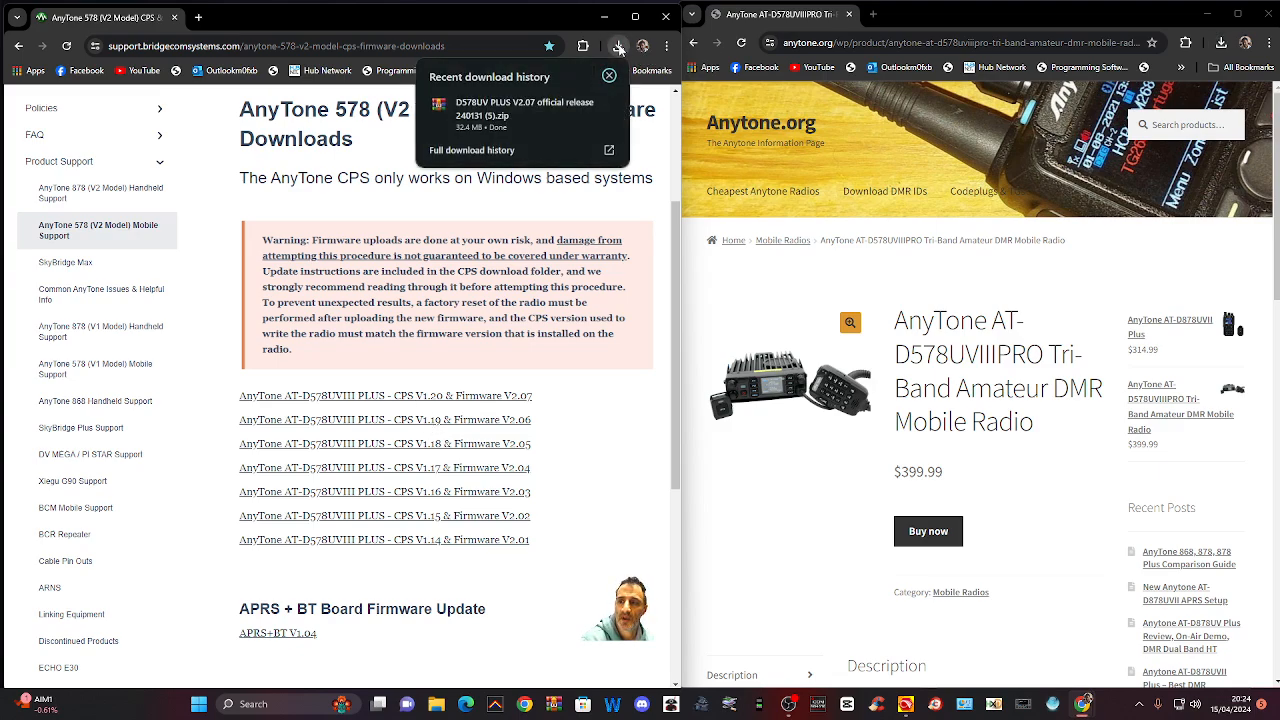
click(540, 107)
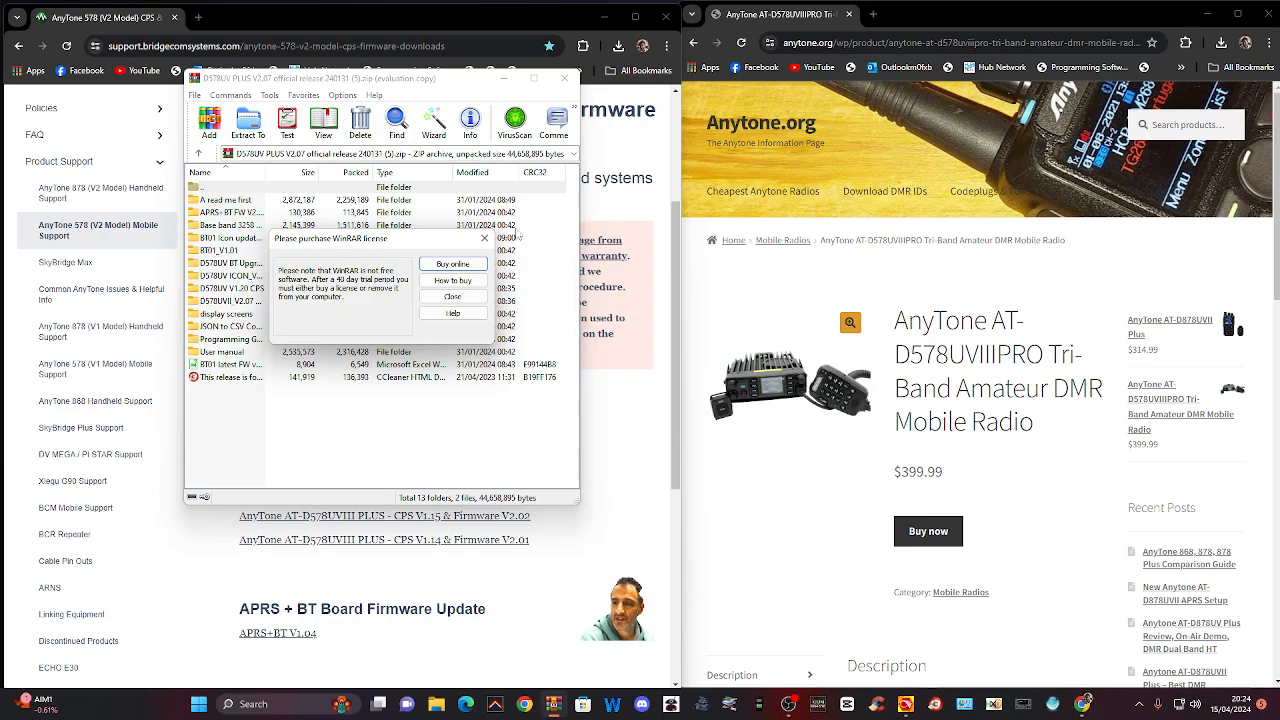
click(484, 238)
- Uncover the desktop folders behind the Anytone.org browser window and delete the uppermost one
drag(1100, 13, 1050, 19)
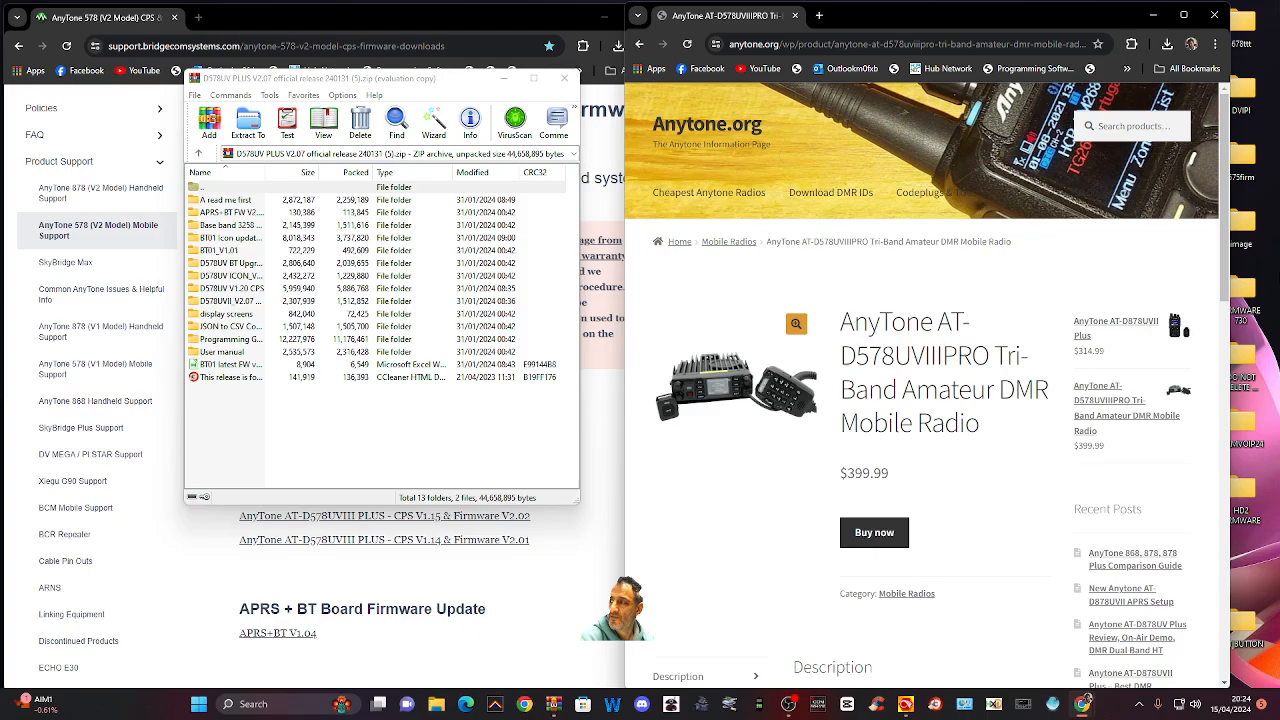
drag(1128, 26, 1110, 25)
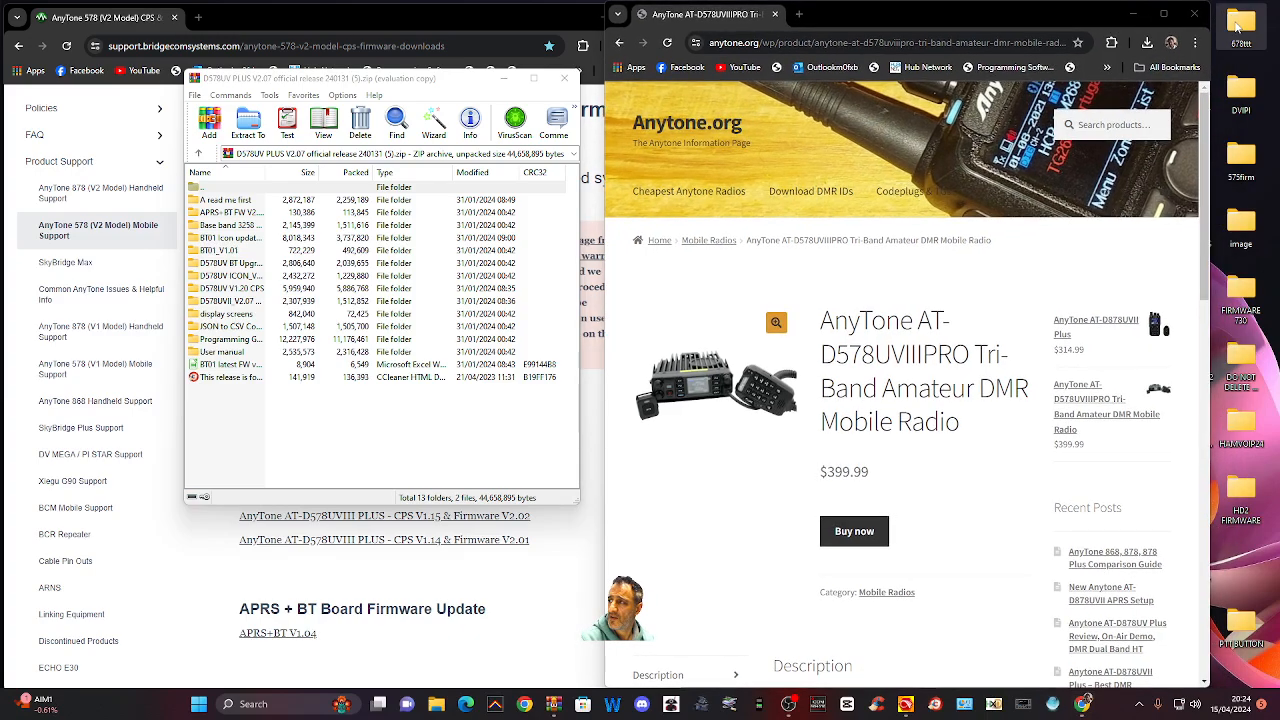
right_click(1237, 28)
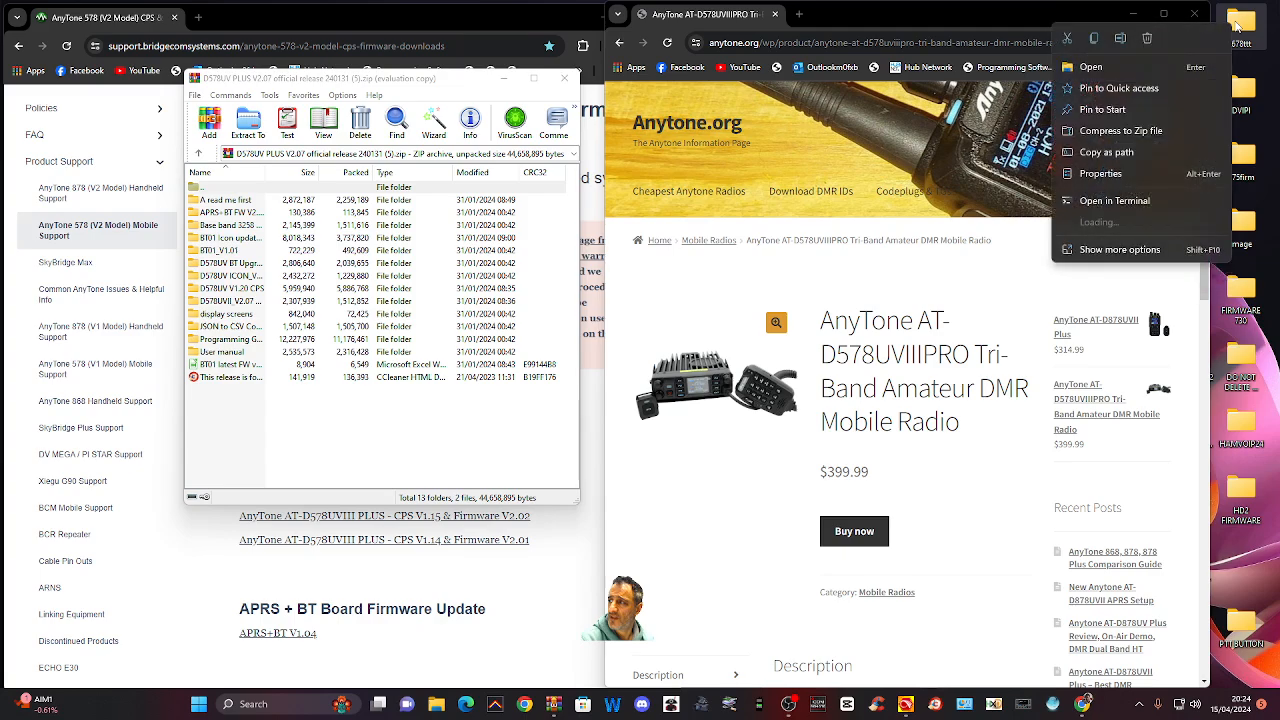
click(1150, 39)
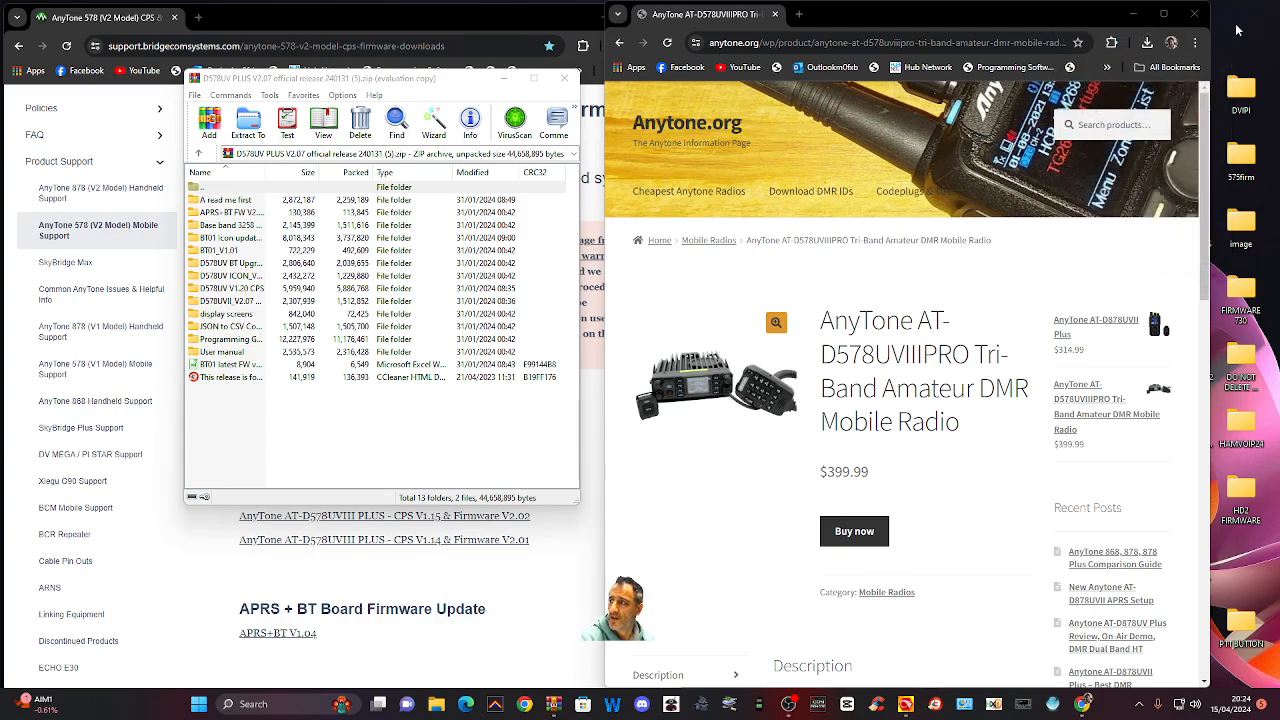
- Create a new folder on the desktop and delete the DVIPI folder below it
right_click(1237, 31)
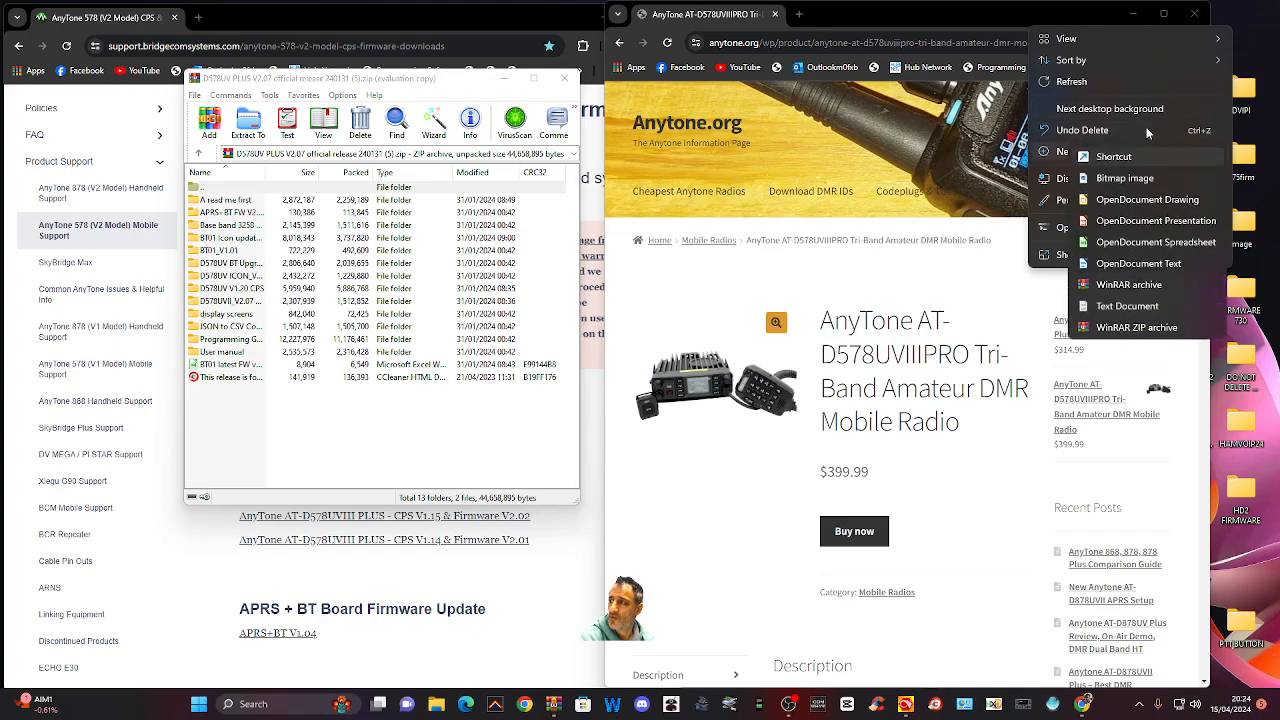
click(1119, 157)
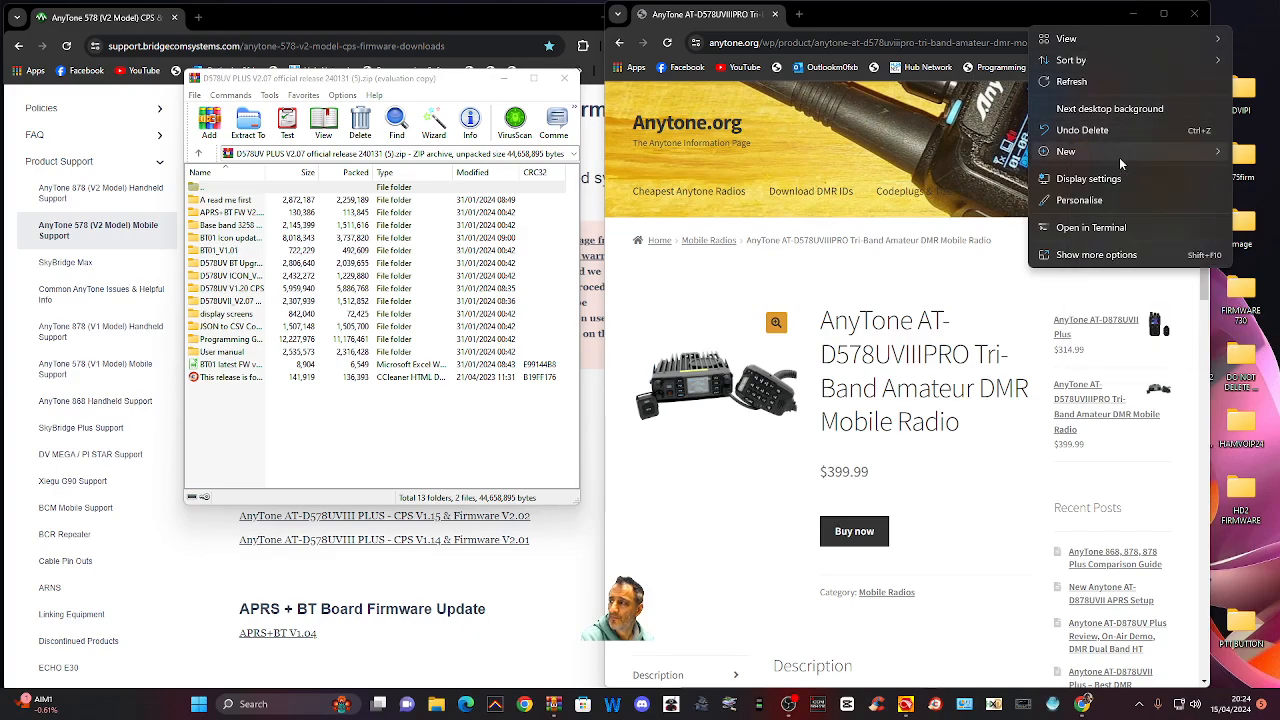
click(1242, 94)
right_click(1242, 94)
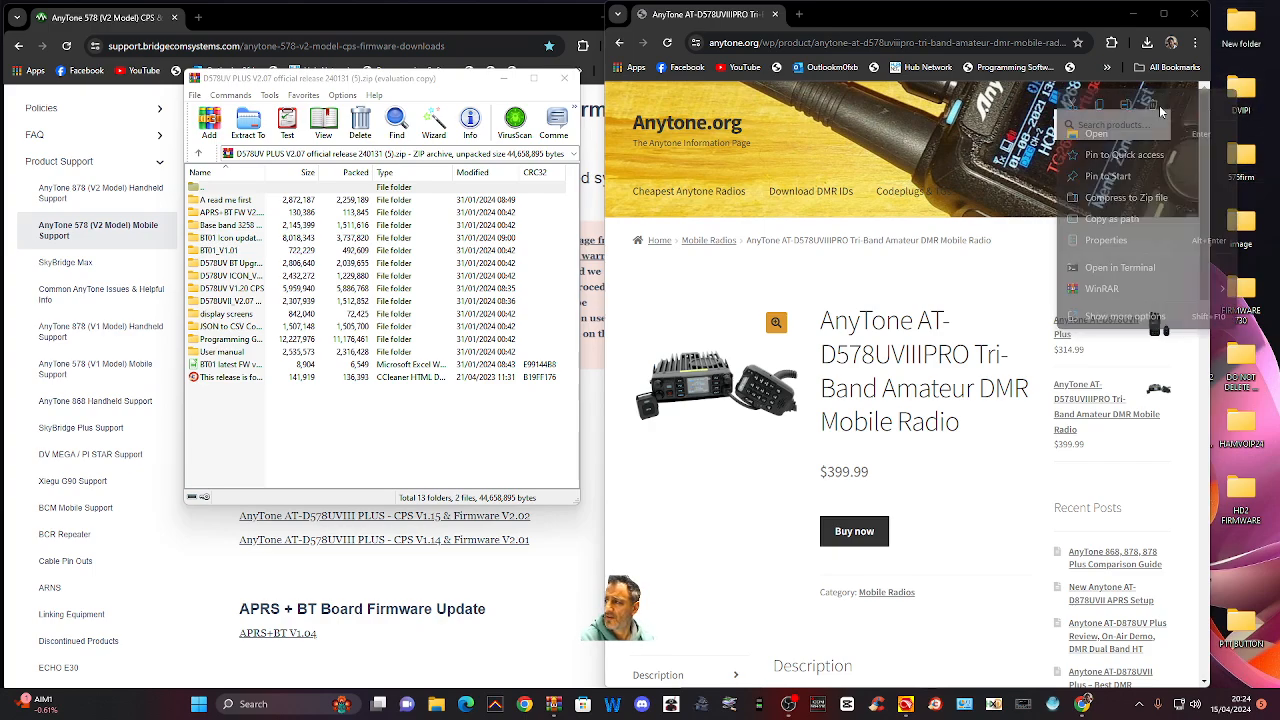
click(1158, 107)
- Move the new desktop folder into the freed spot above 575firm and rename it 578
drag(1250, 35, 1245, 115)
right_click(1245, 100)
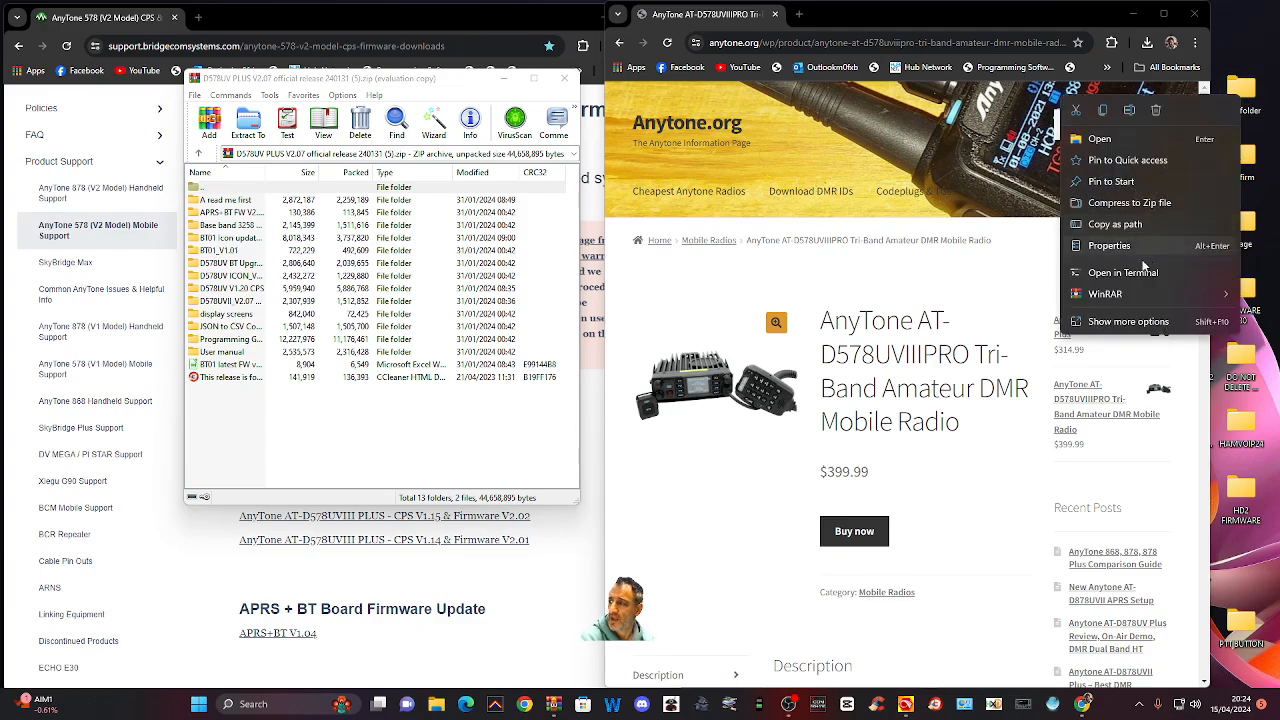
click(1127, 325)
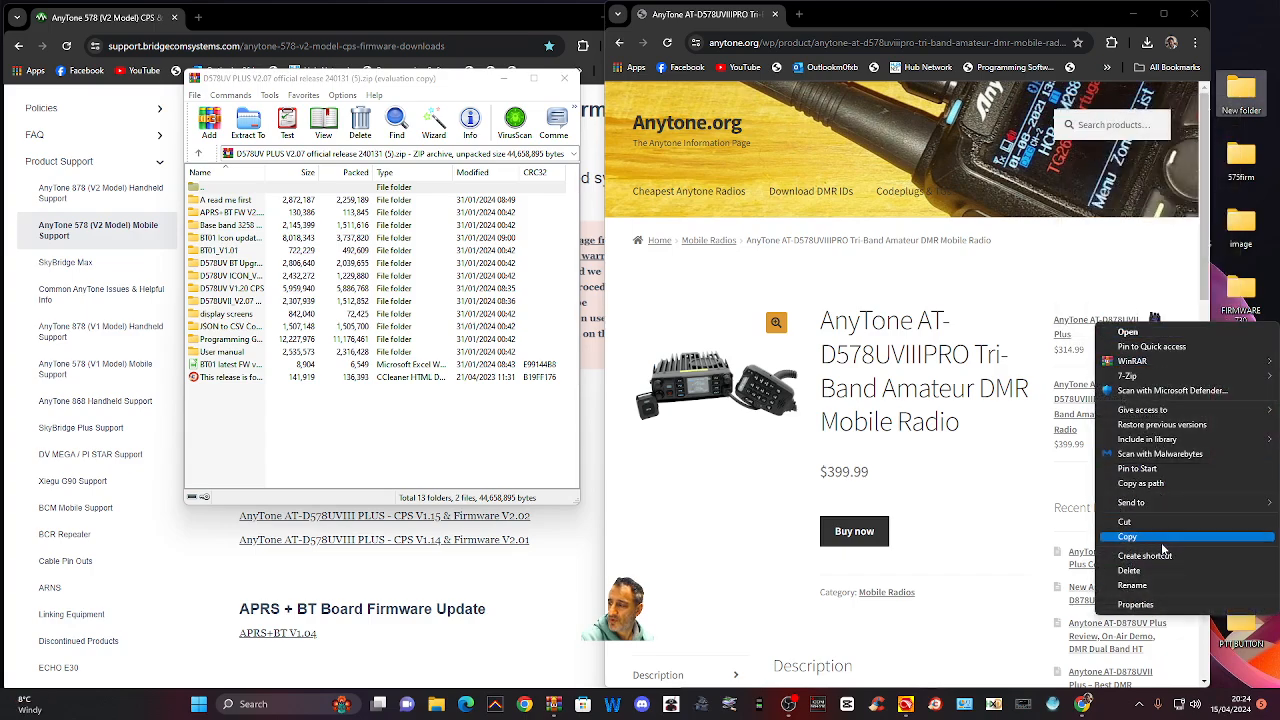
click(1145, 590)
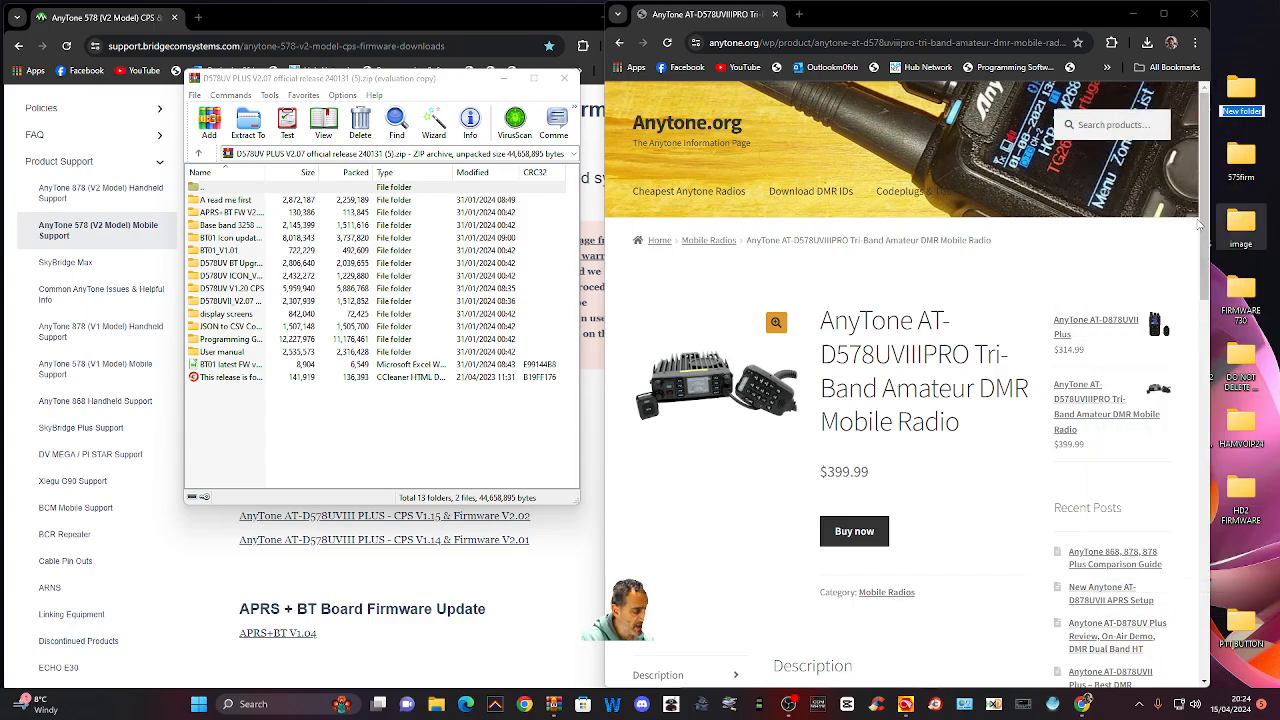
text(578)
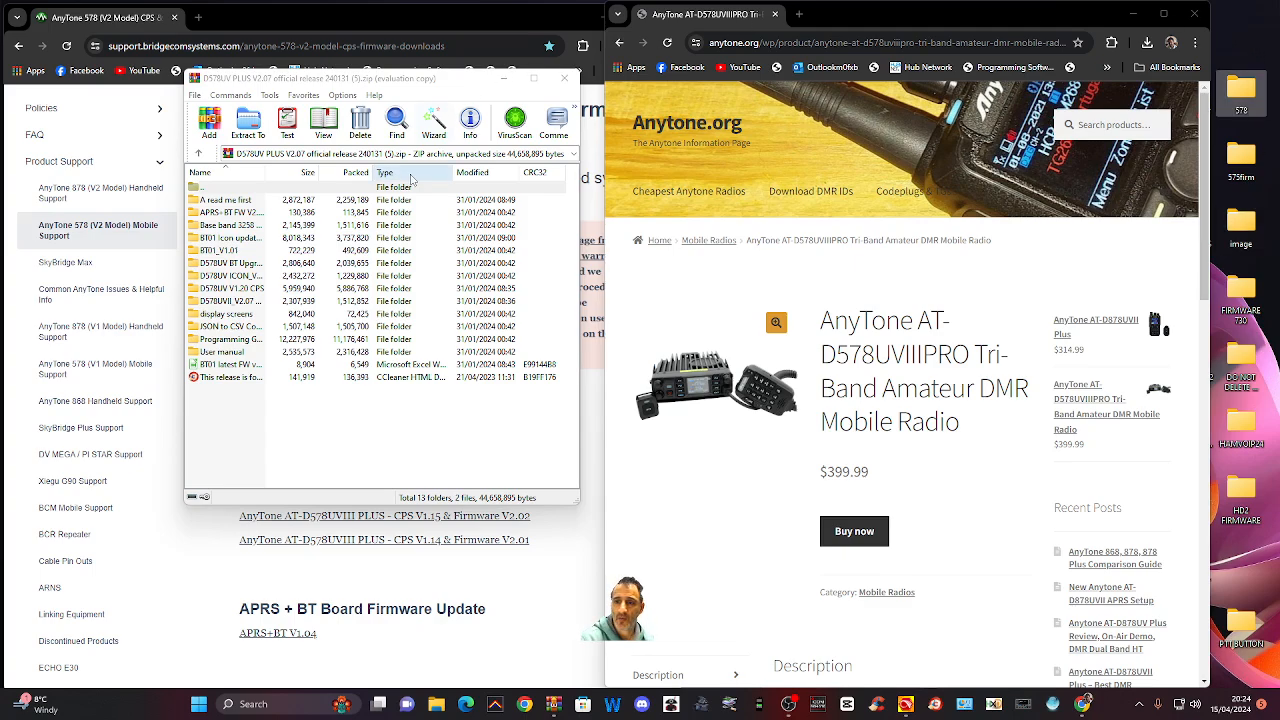
- Extract the whole D578UV PLUS V2.07 archive into the 578 folder on the desktop
click(249, 124)
click(249, 124)
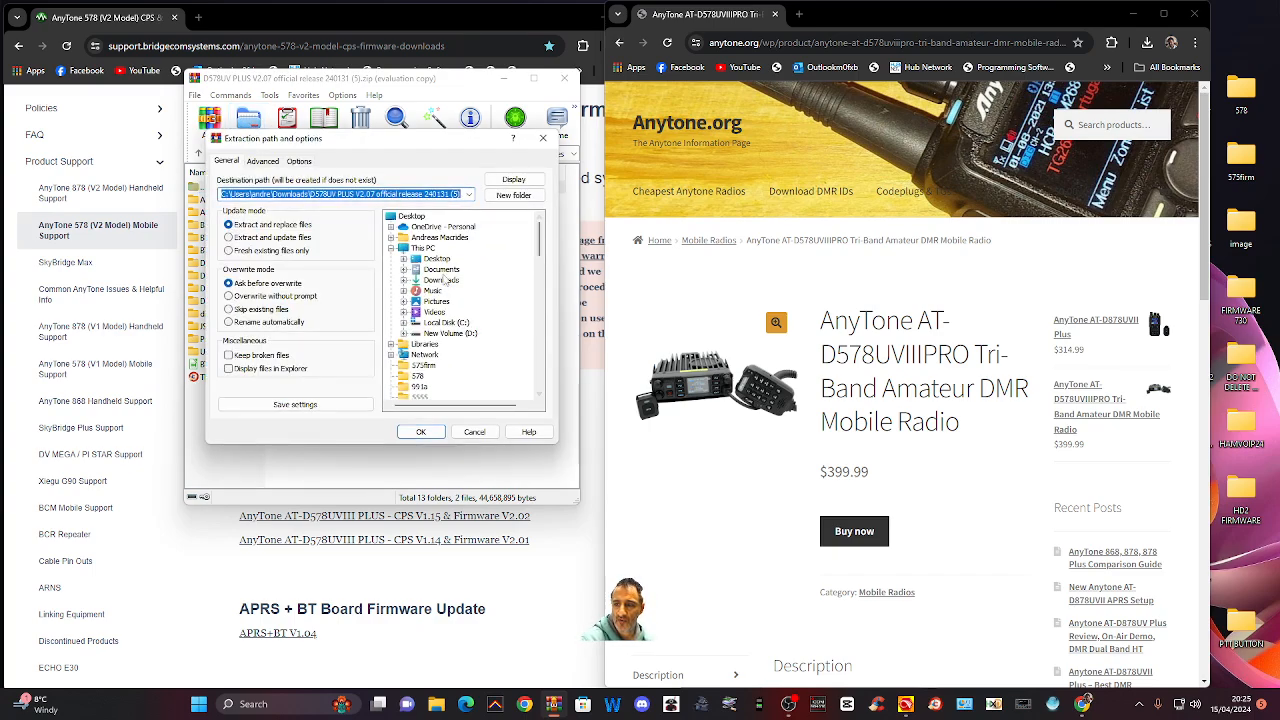
click(437, 260)
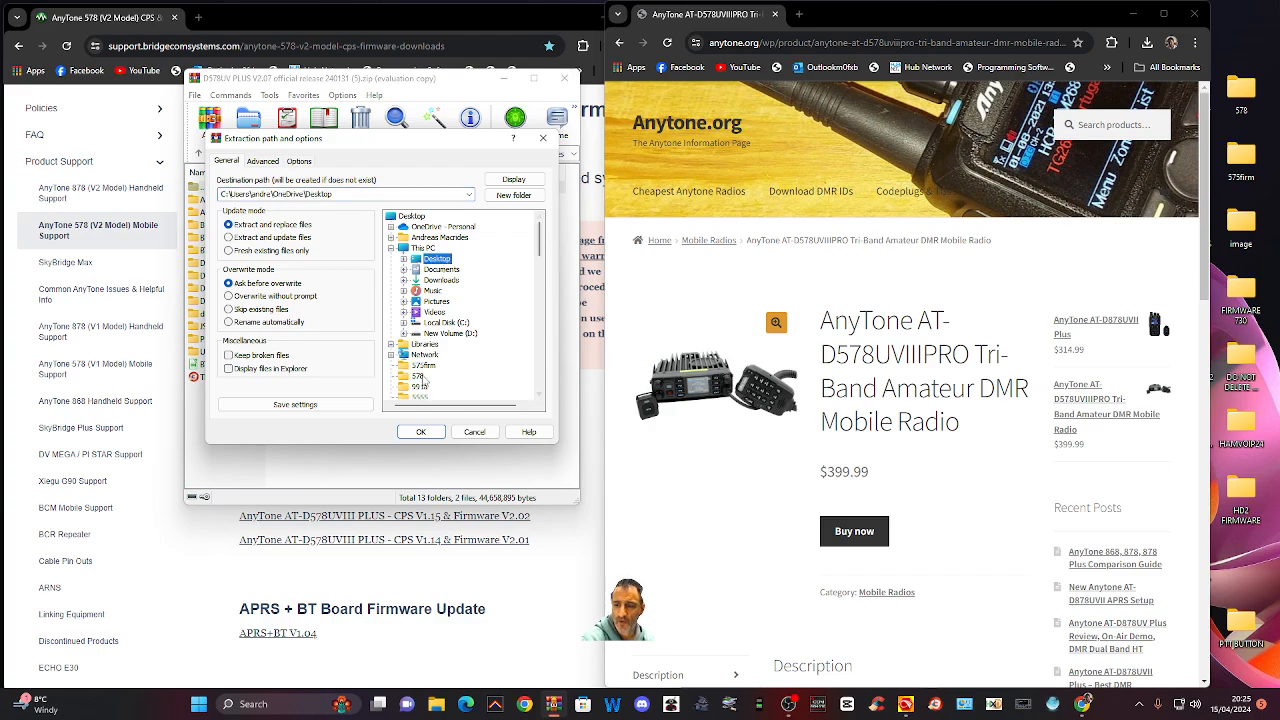
click(421, 432)
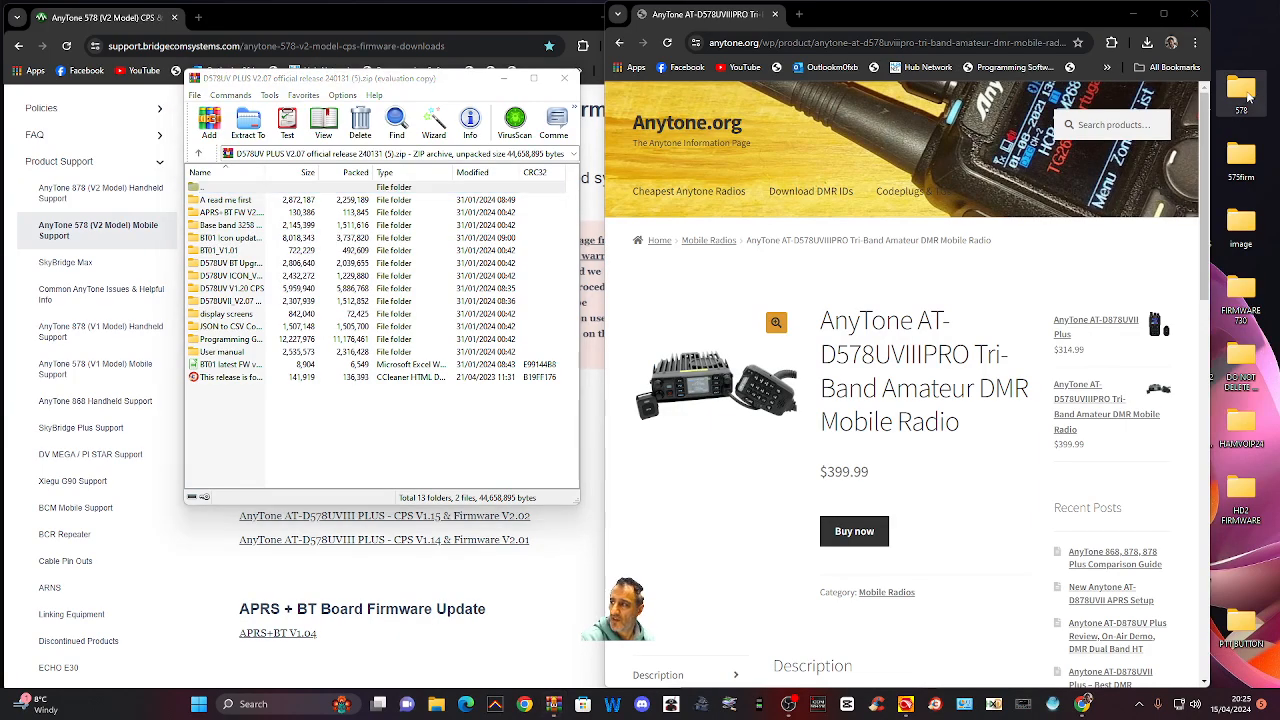
- Check the extracted contents of the 578 folder and close both the folder and the archive window
double_click(1246, 96)
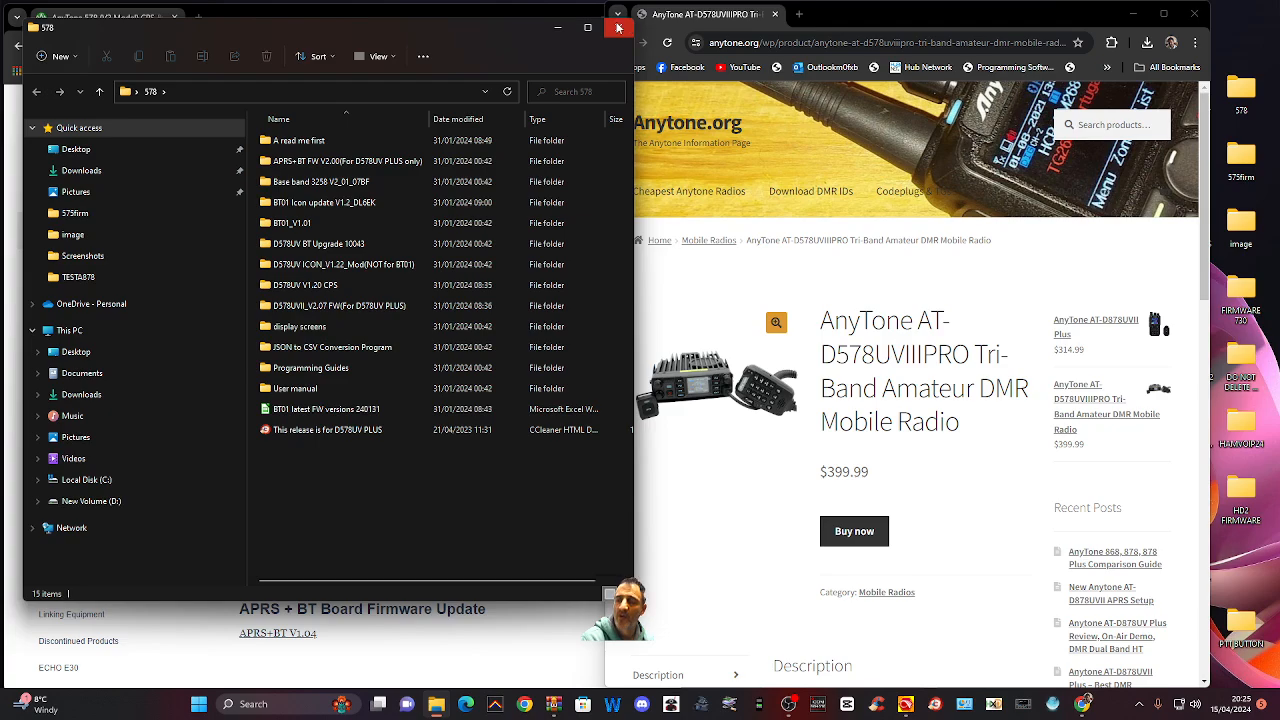
click(618, 27)
click(584, 72)
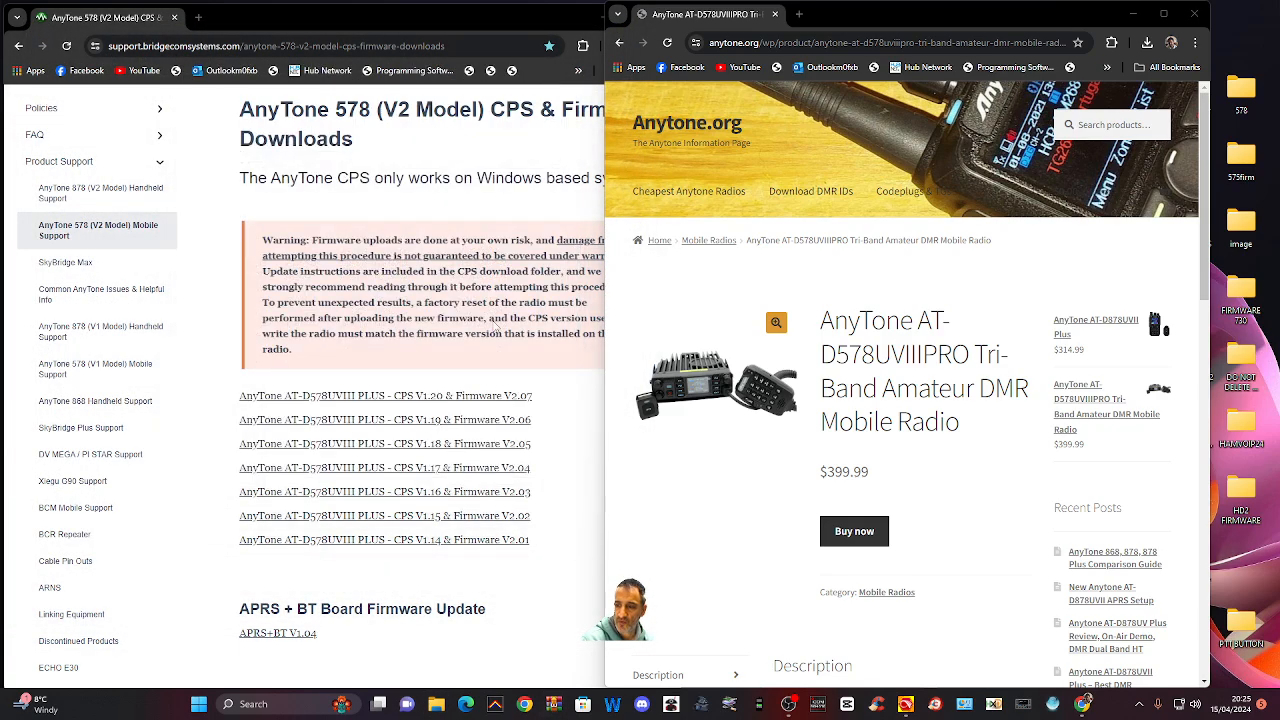
- Switch to the D878UVII programming software, open its Firmware and Icon Update tool, and view the available Com Port choices
click(907, 703)
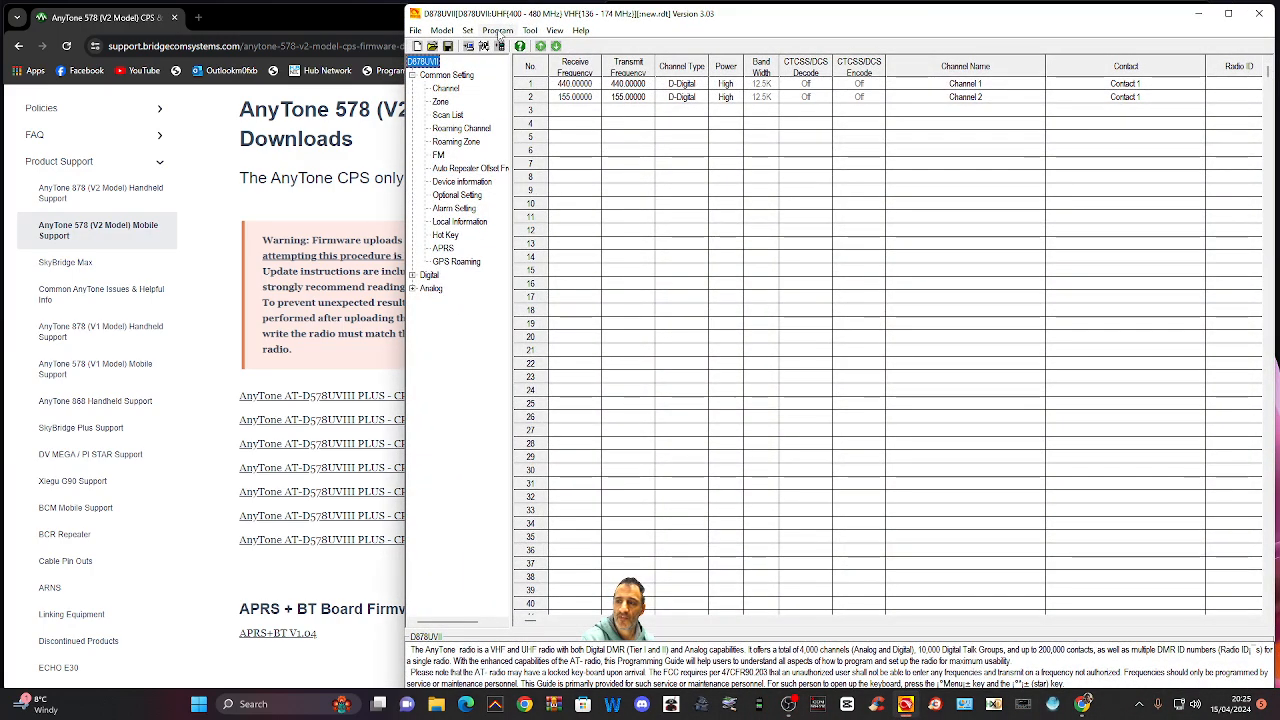
click(498, 30)
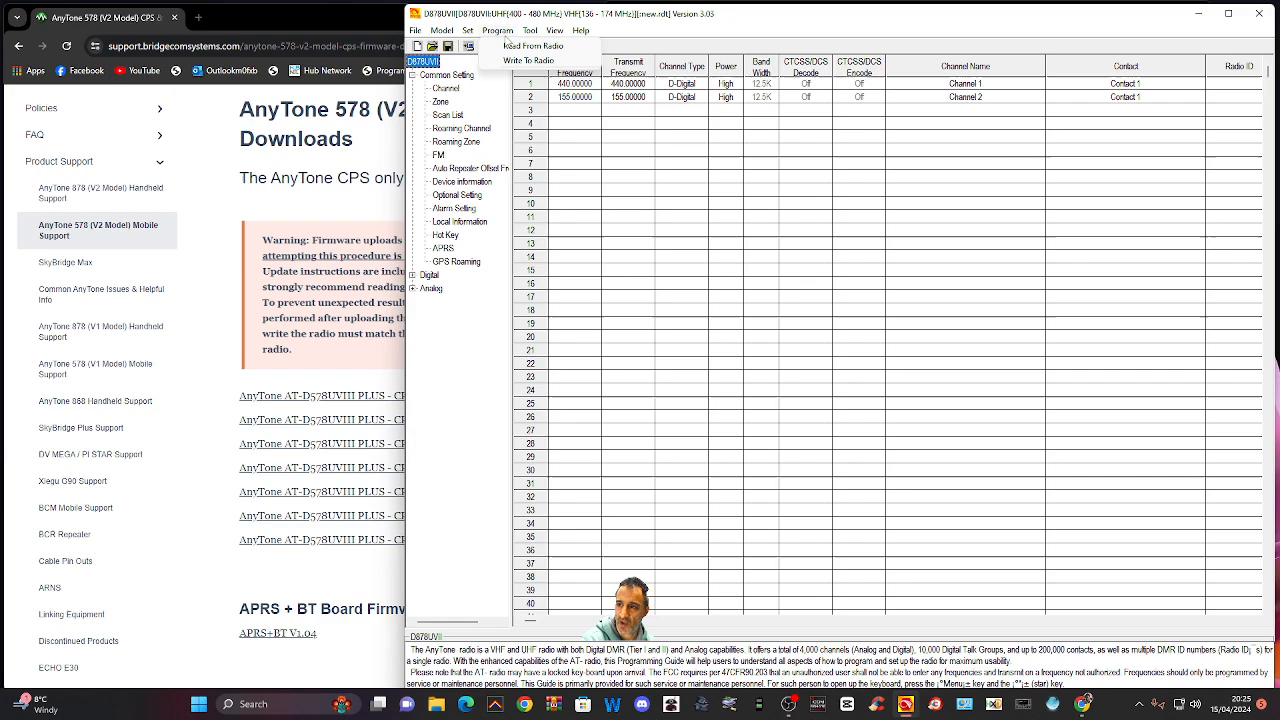
mouse_move(530, 31)
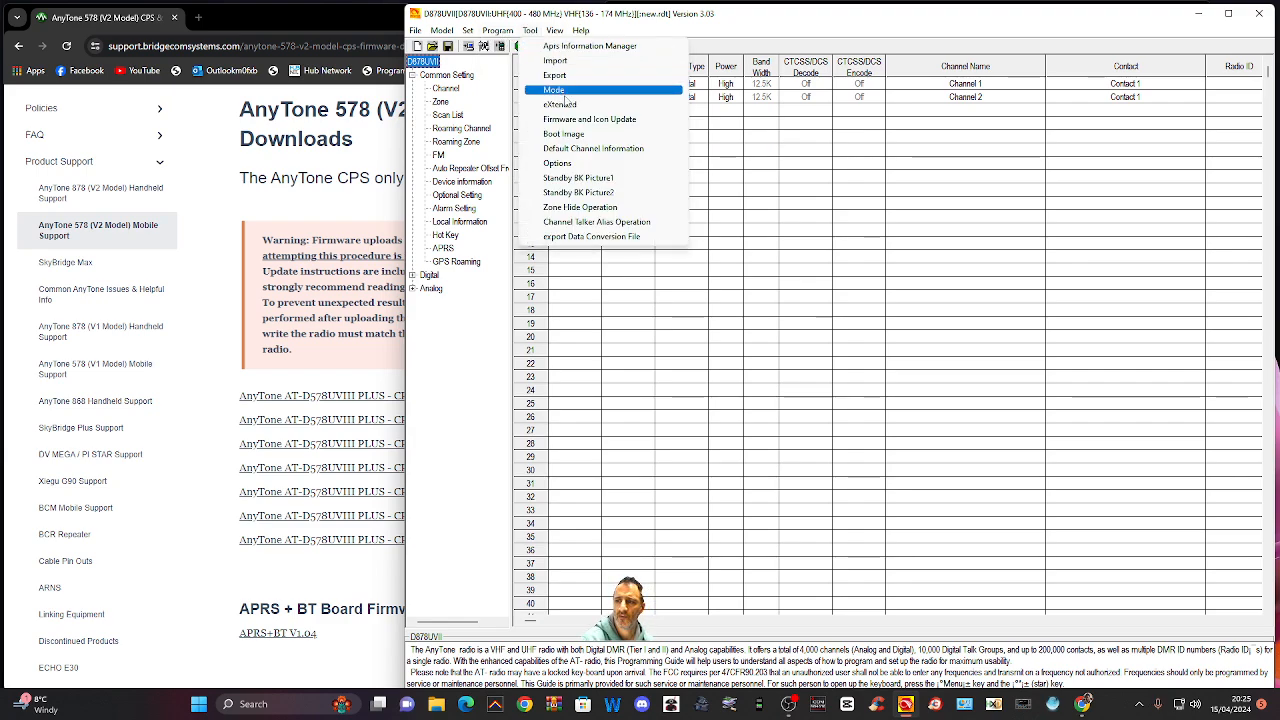
click(585, 119)
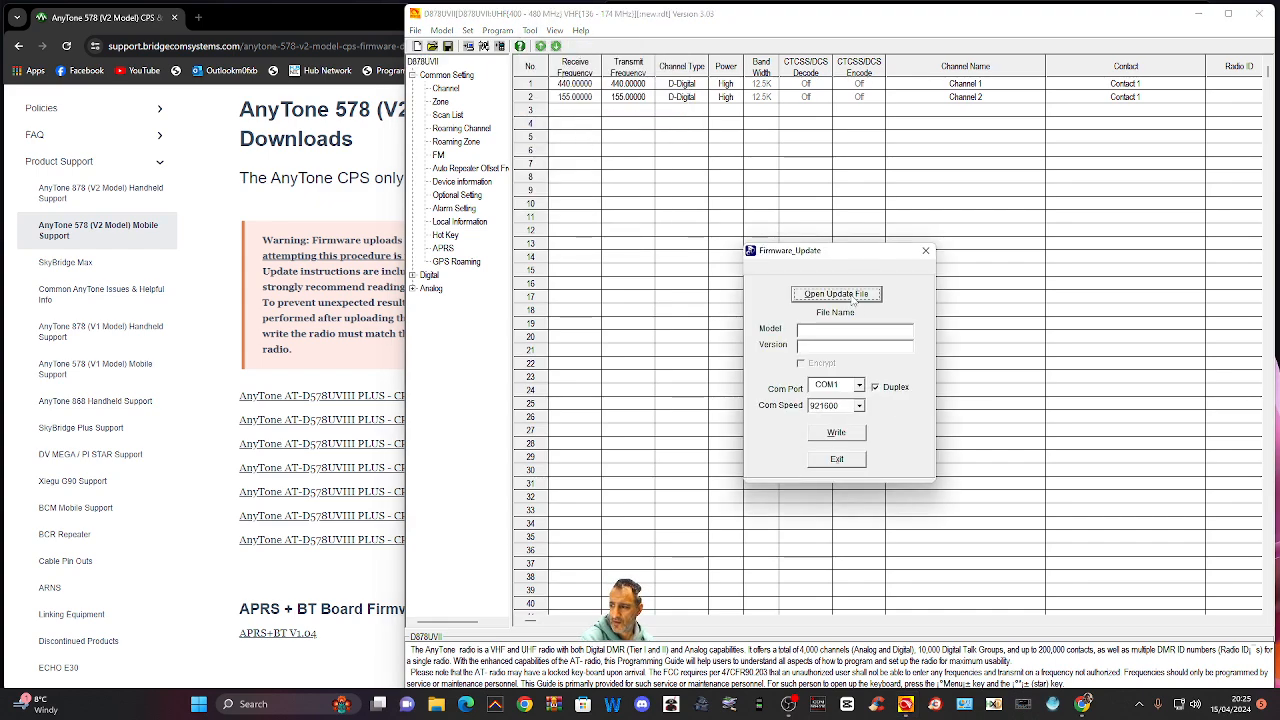
click(858, 386)
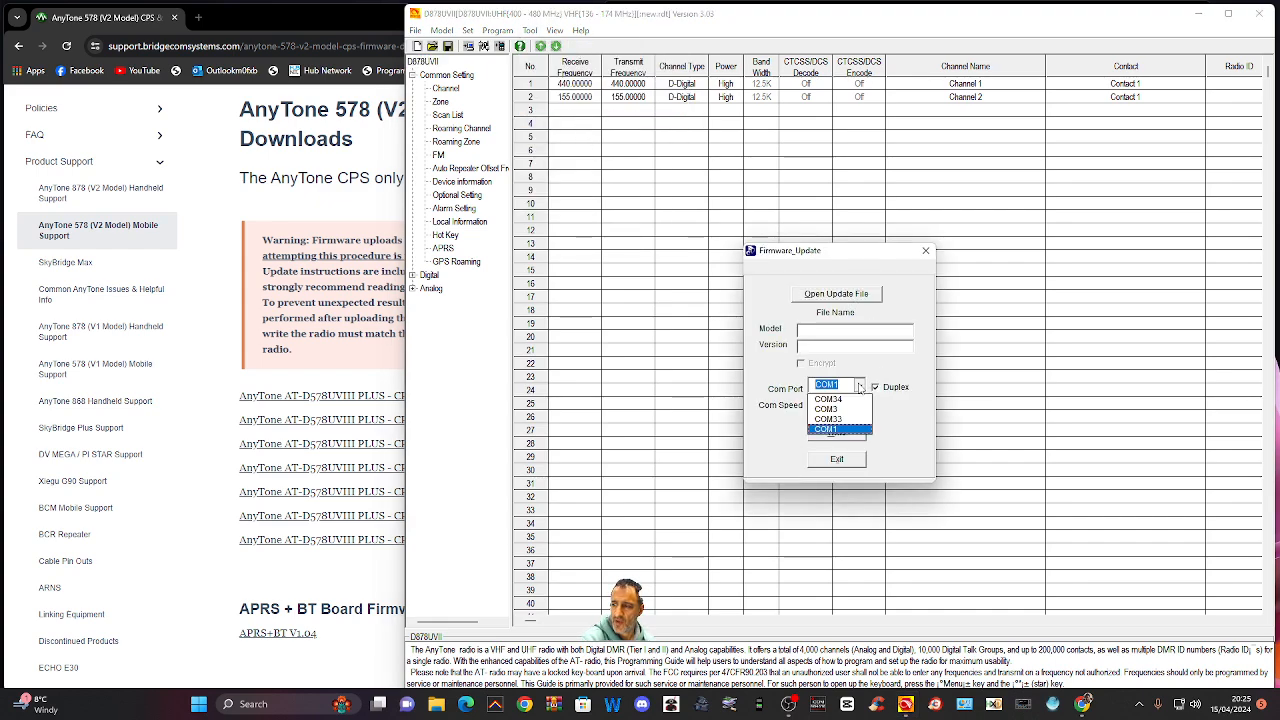
click(859, 388)
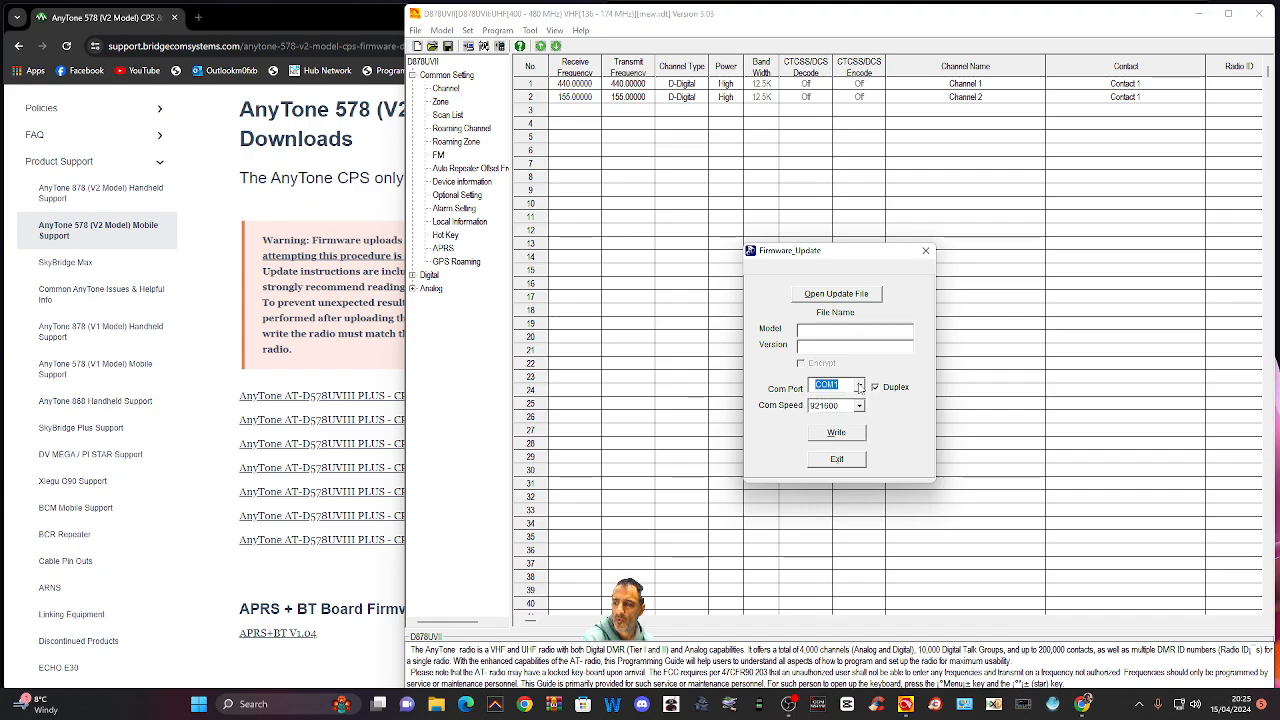
- Look at the update file picker, cancel it, and close the Firmware_Update dialog and the programming software
click(837, 294)
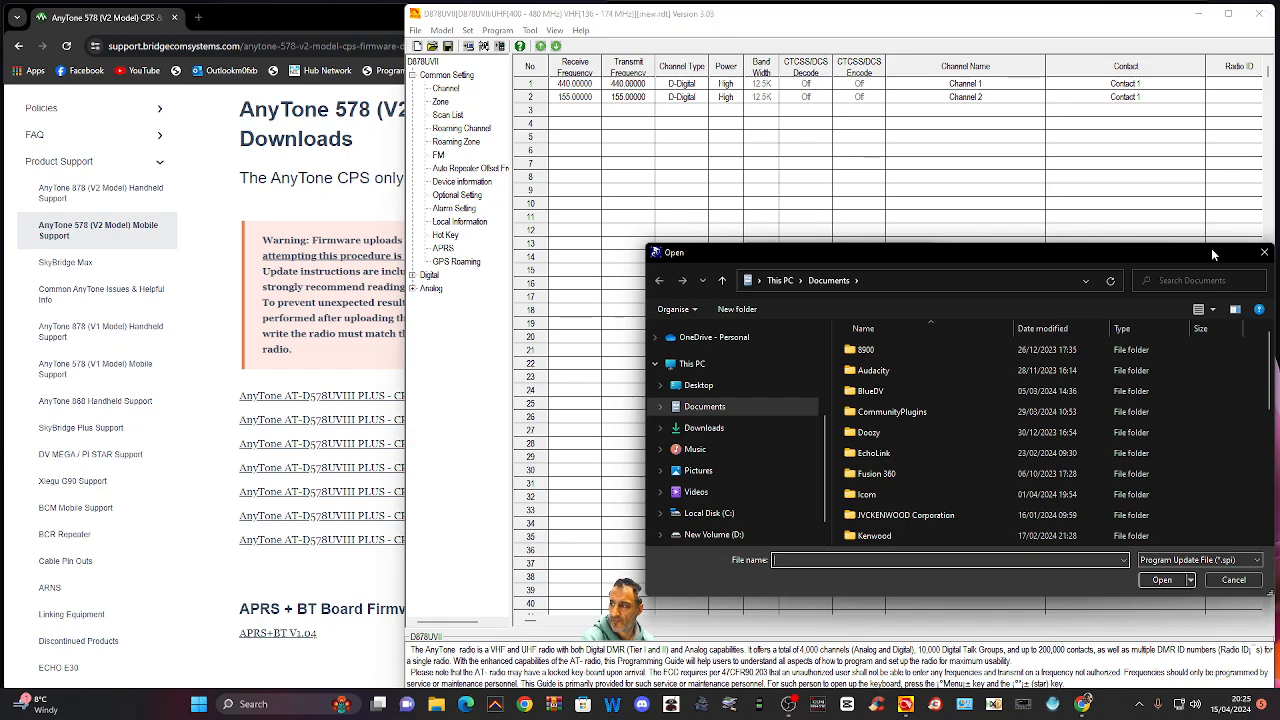
drag(1212, 250, 1071, 250)
click(1121, 250)
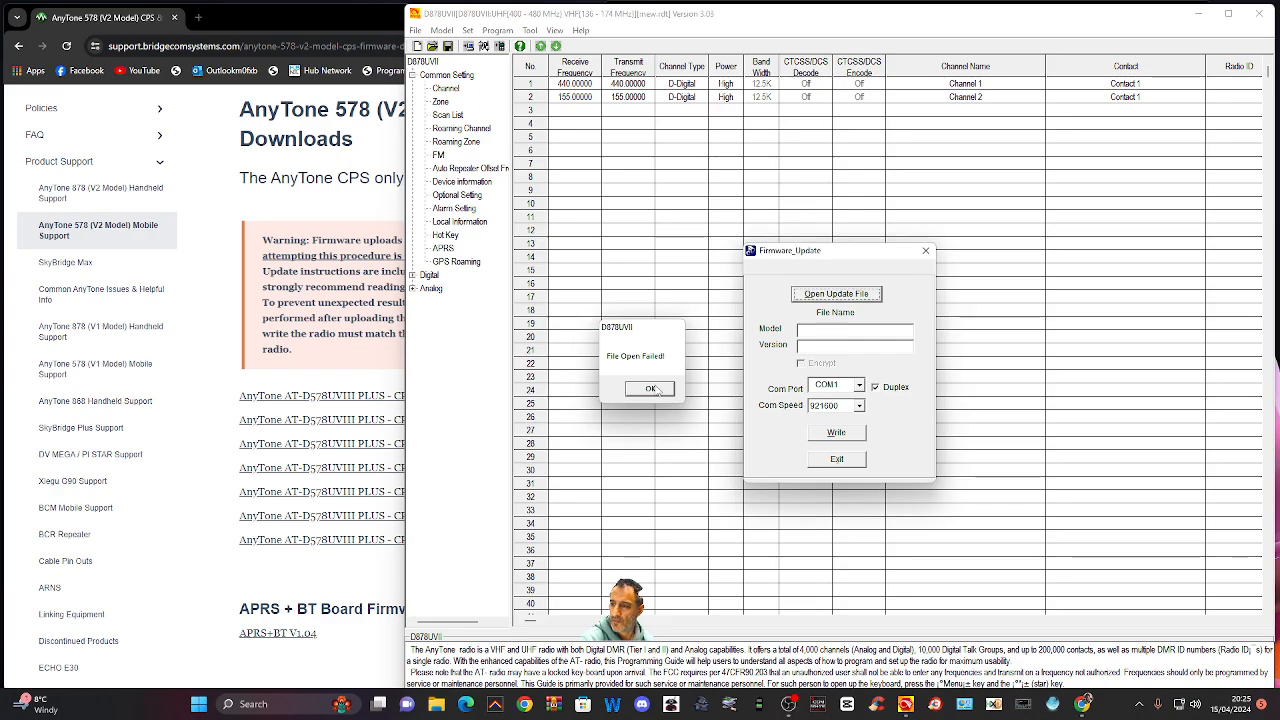
key(Return)
click(926, 251)
click(1257, 14)
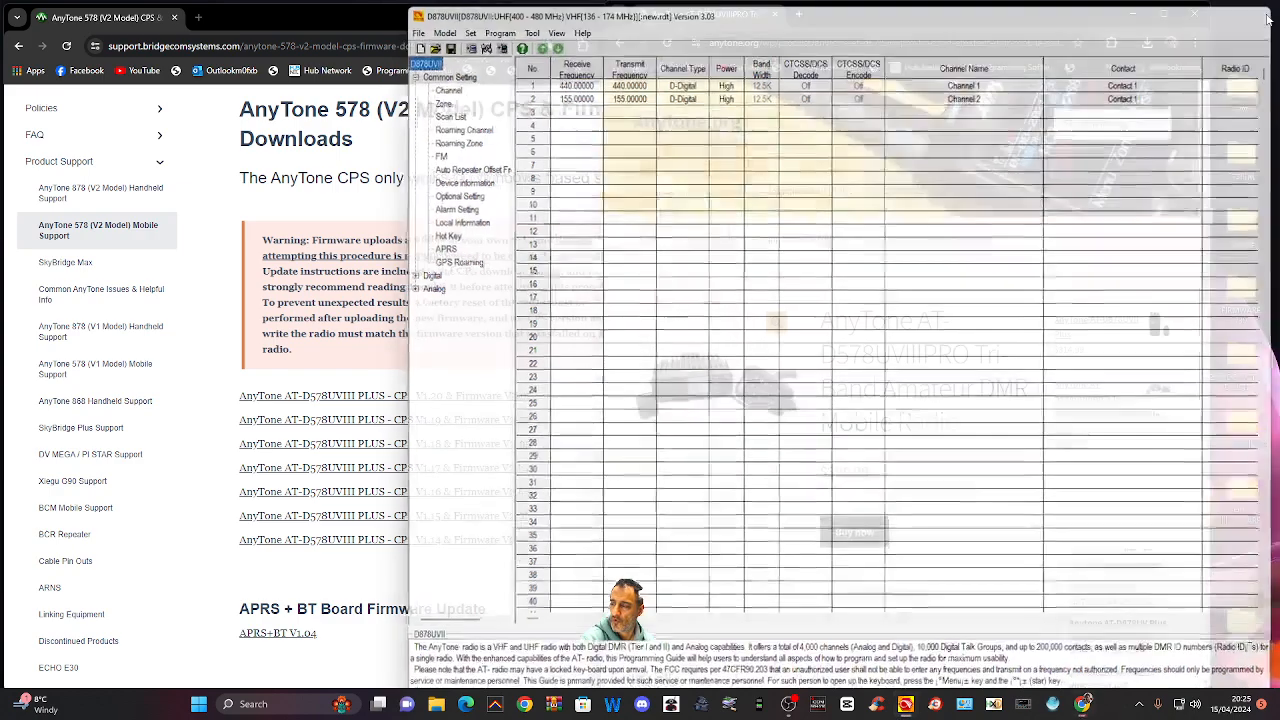
- Run the D578UV_Setup_1.20 installer from the D578UV V1.20 CPS folder inside the desktop's 578 folder
click(1232, 94)
double_click(1232, 94)
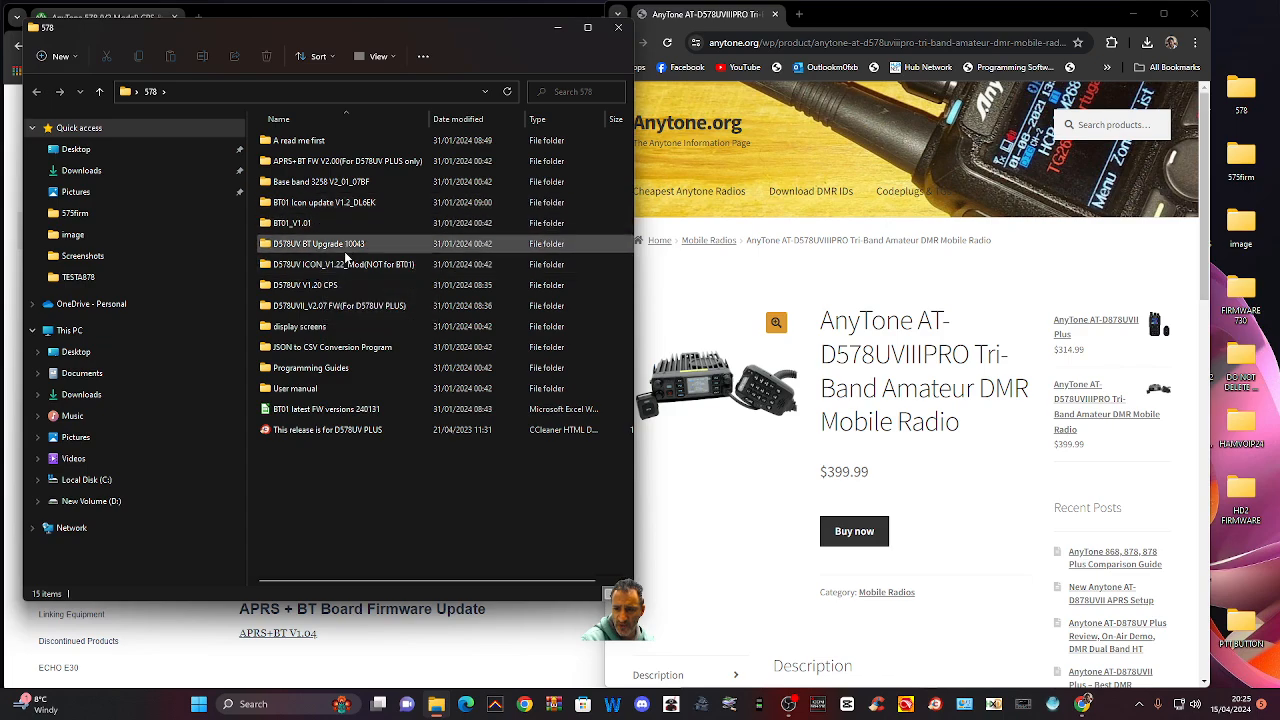
double_click(338, 287)
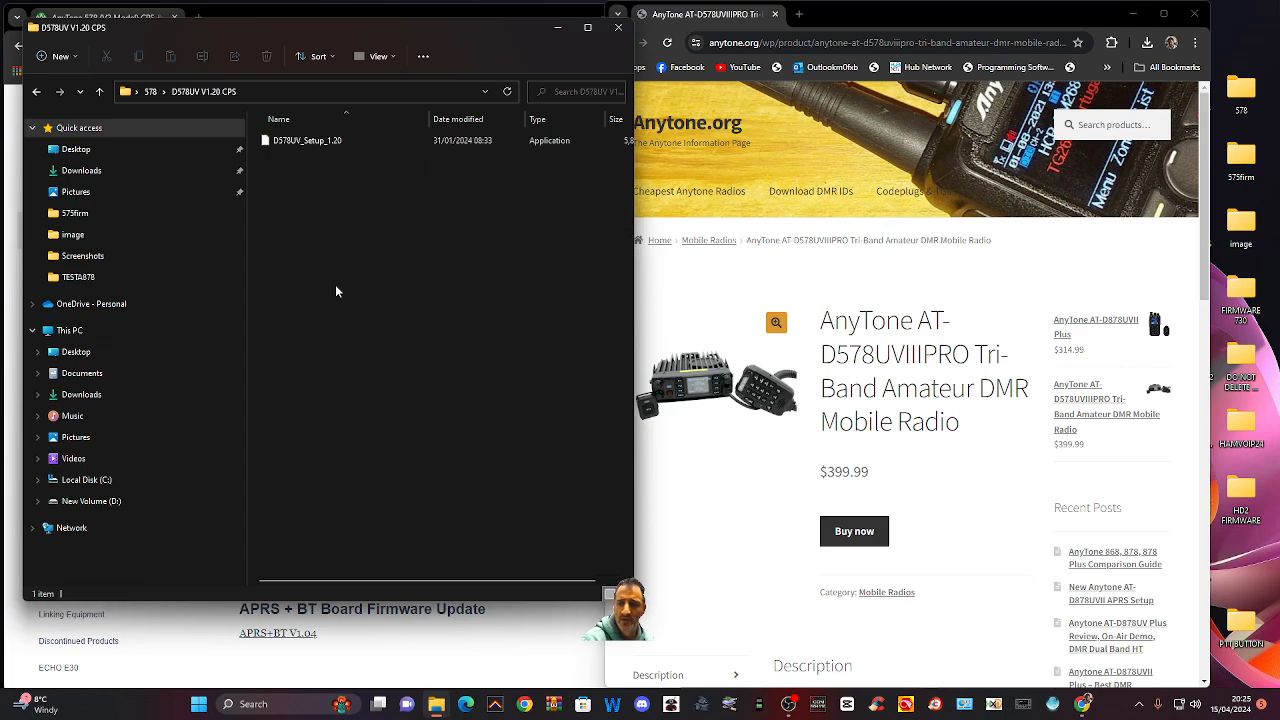
click(303, 142)
double_click(303, 142)
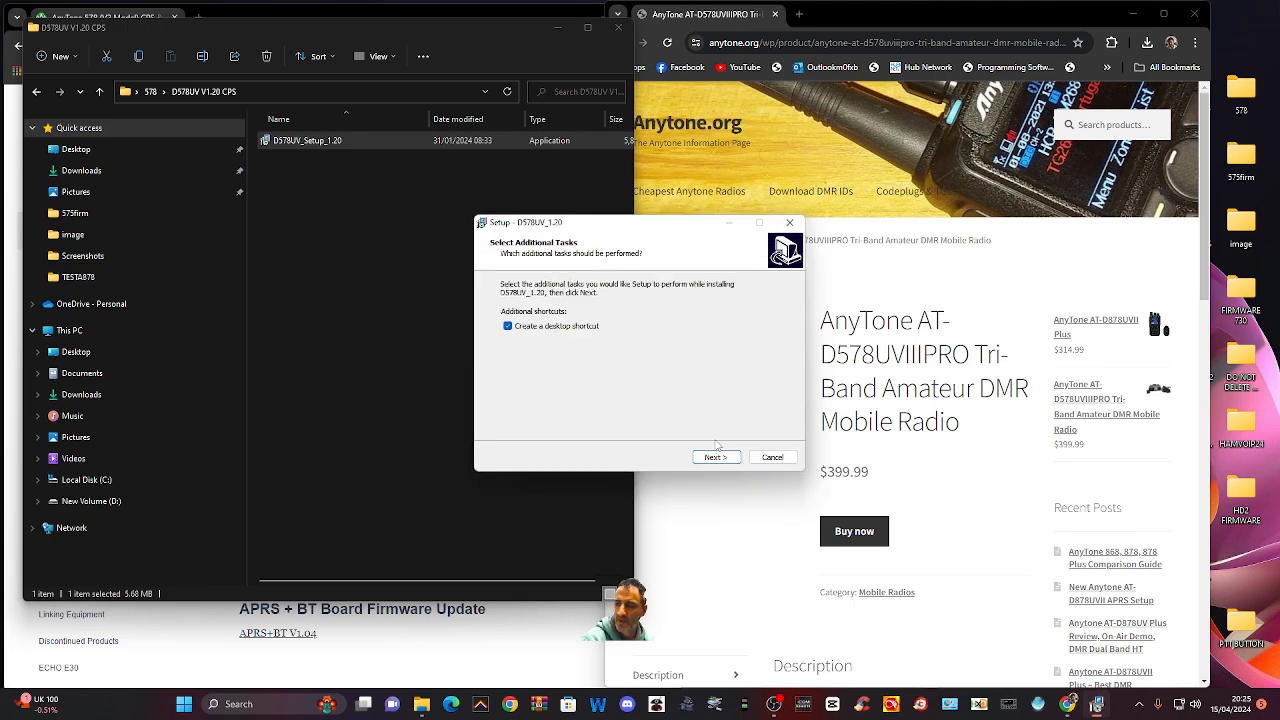
- Install D578UV_1.20 with a desktop shortcut and launch the program when setup finishes
click(720, 457)
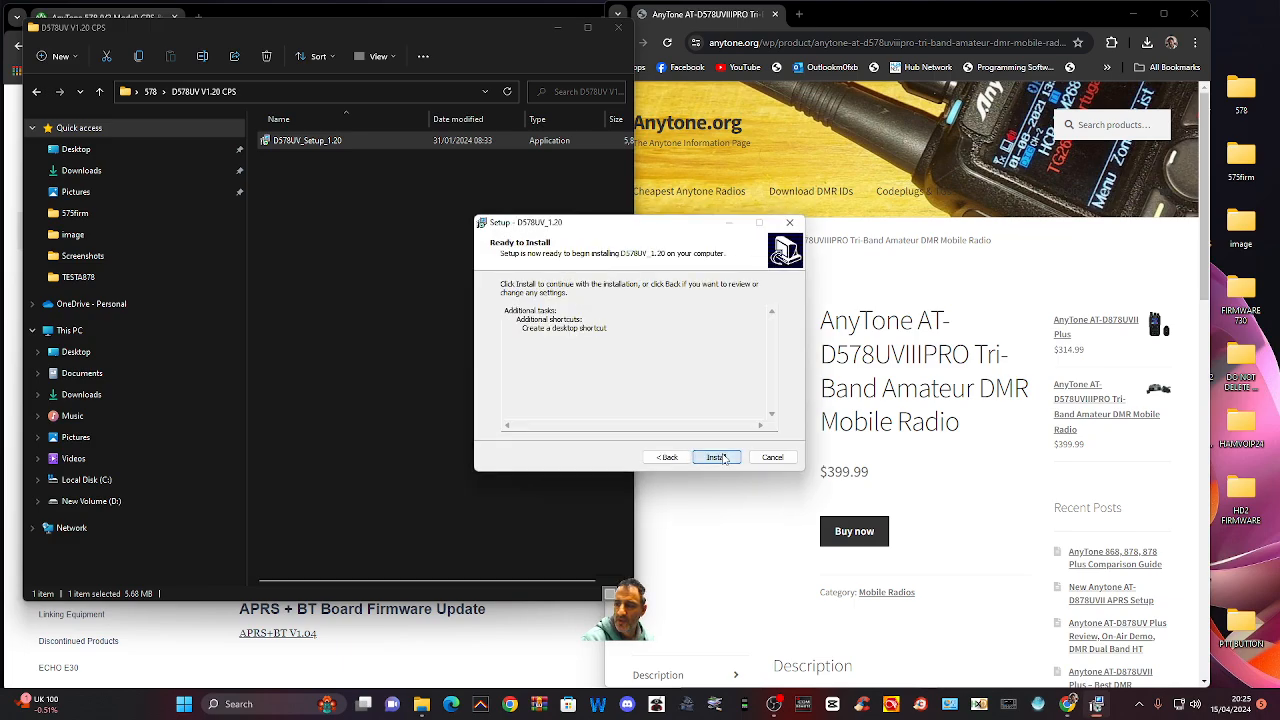
click(724, 457)
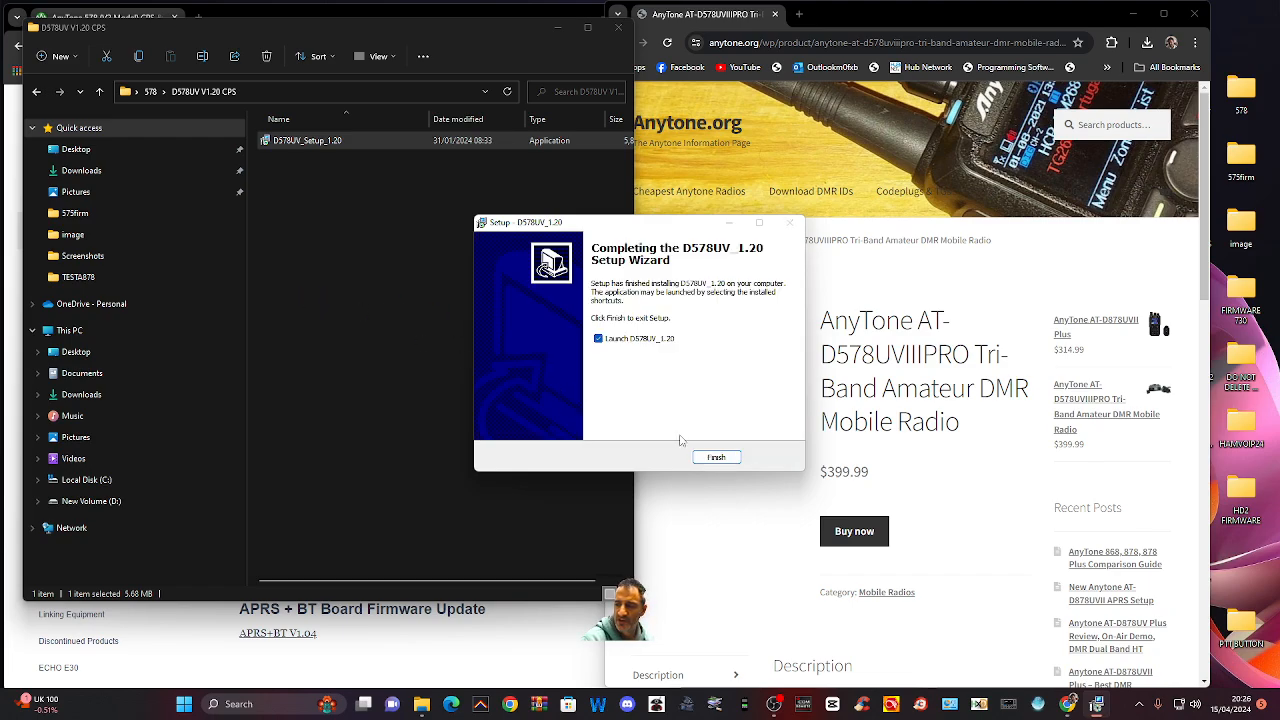
click(716, 457)
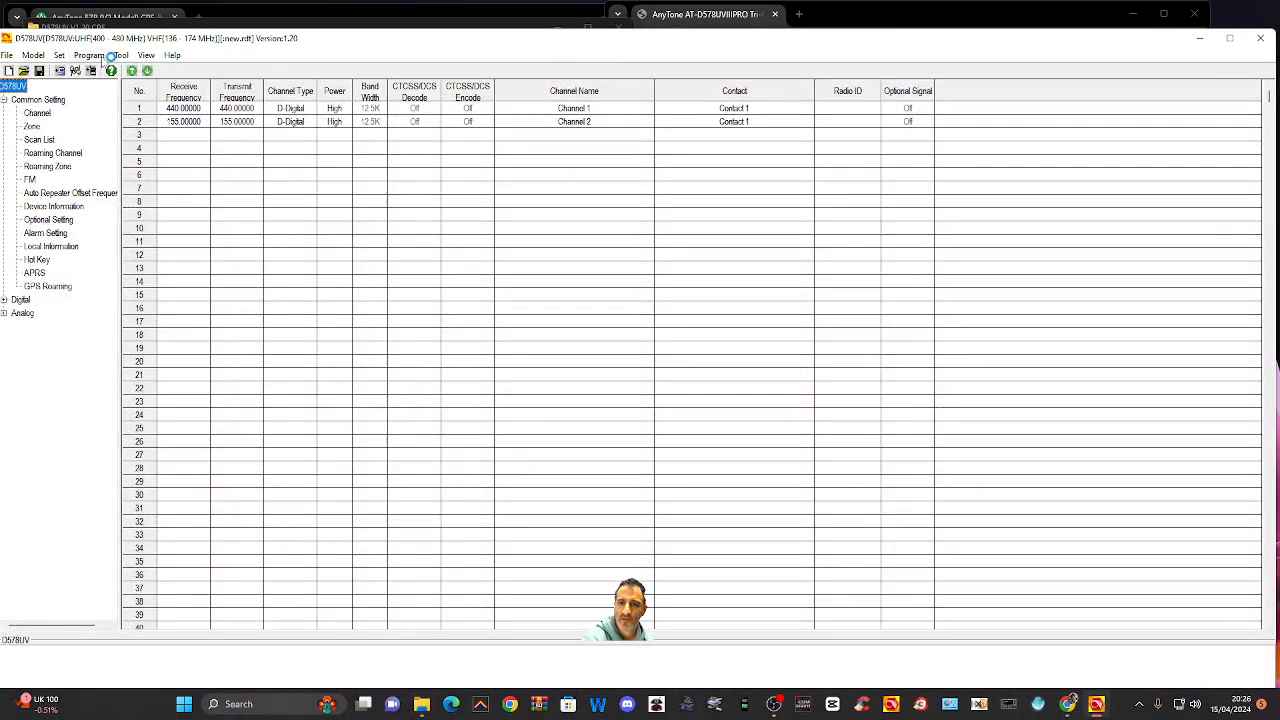
- Open the D578UV Firmware Upgrade tool, accept its prompts, and move the Firmware_Update dialog clear of the channel list's edge
click(100, 56)
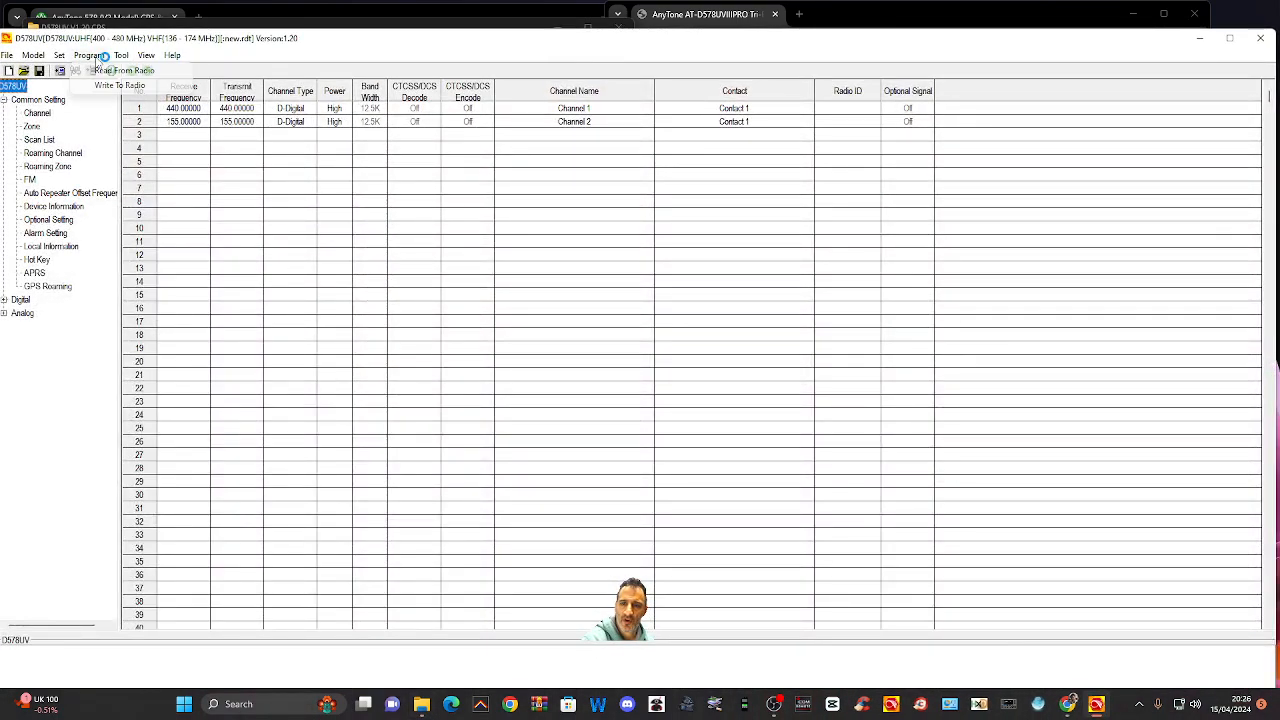
click(121, 56)
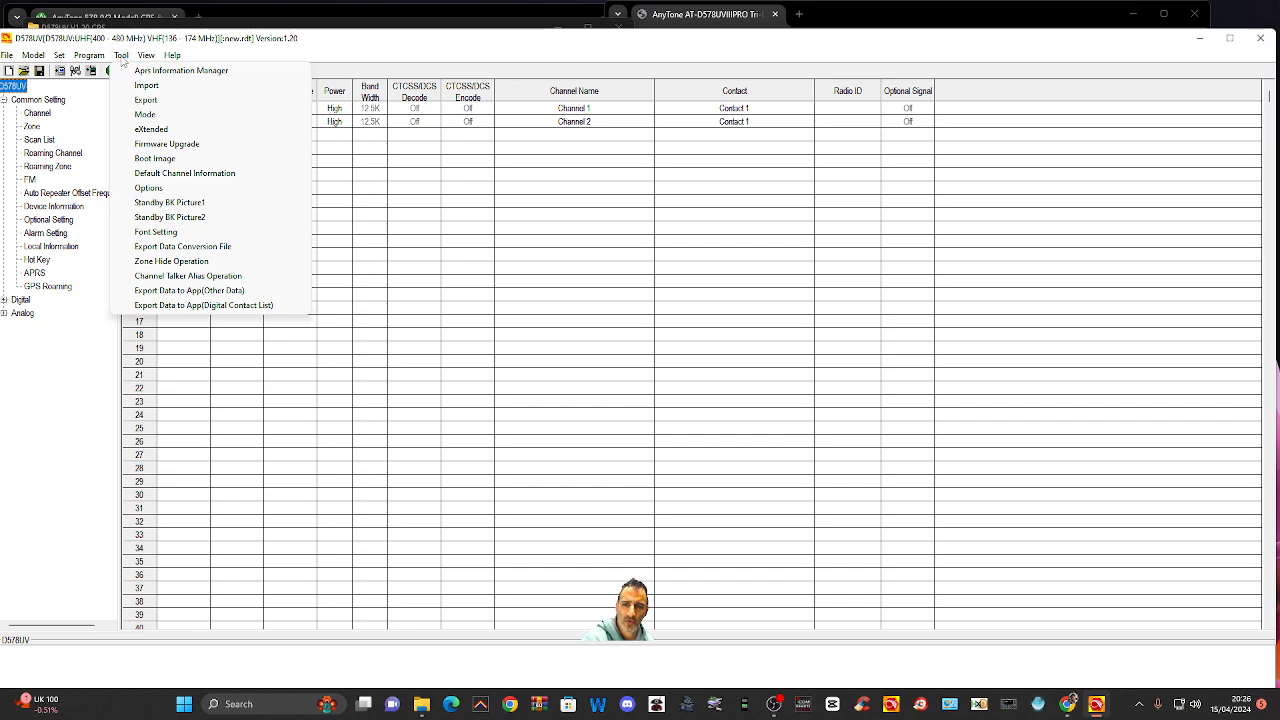
click(171, 146)
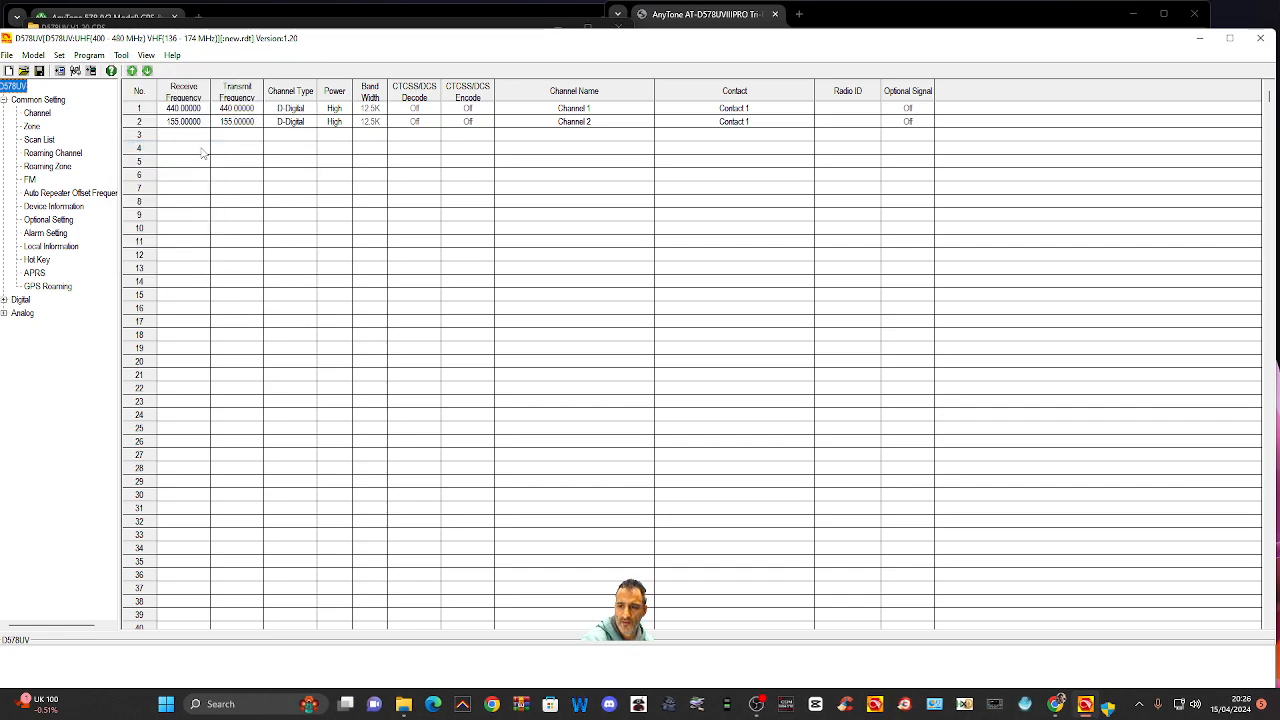
click(744, 402)
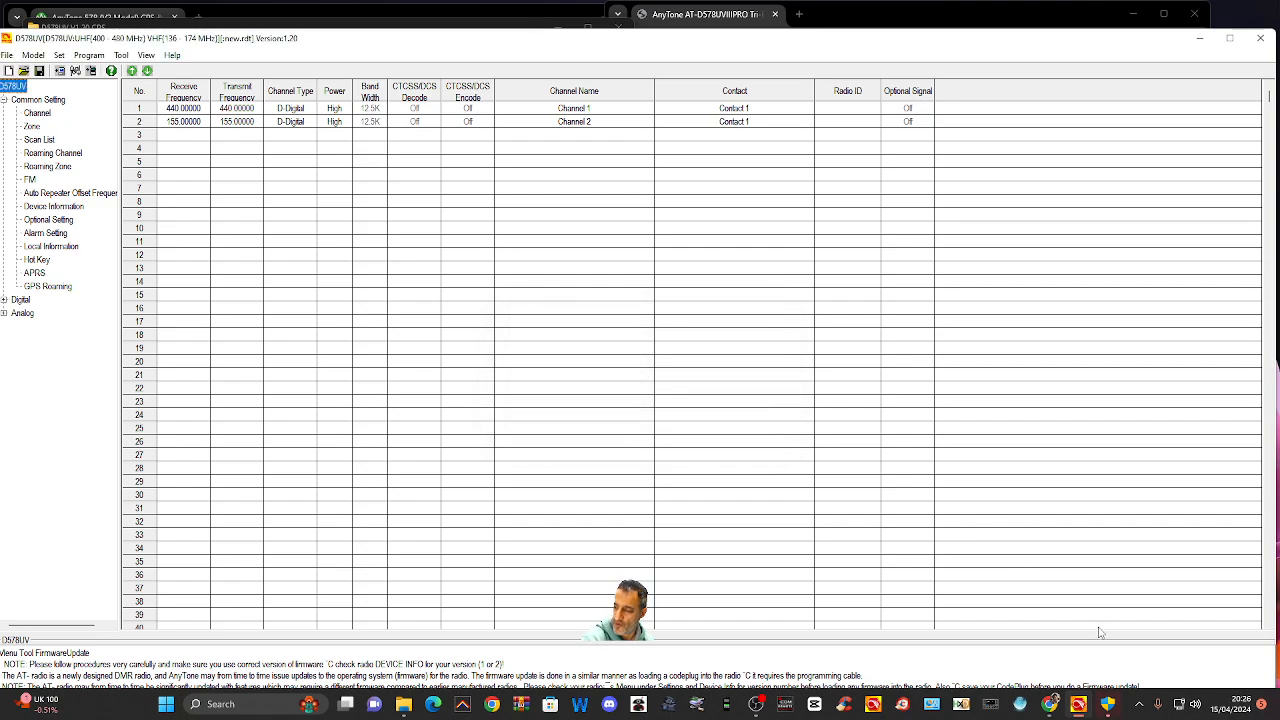
click(1109, 706)
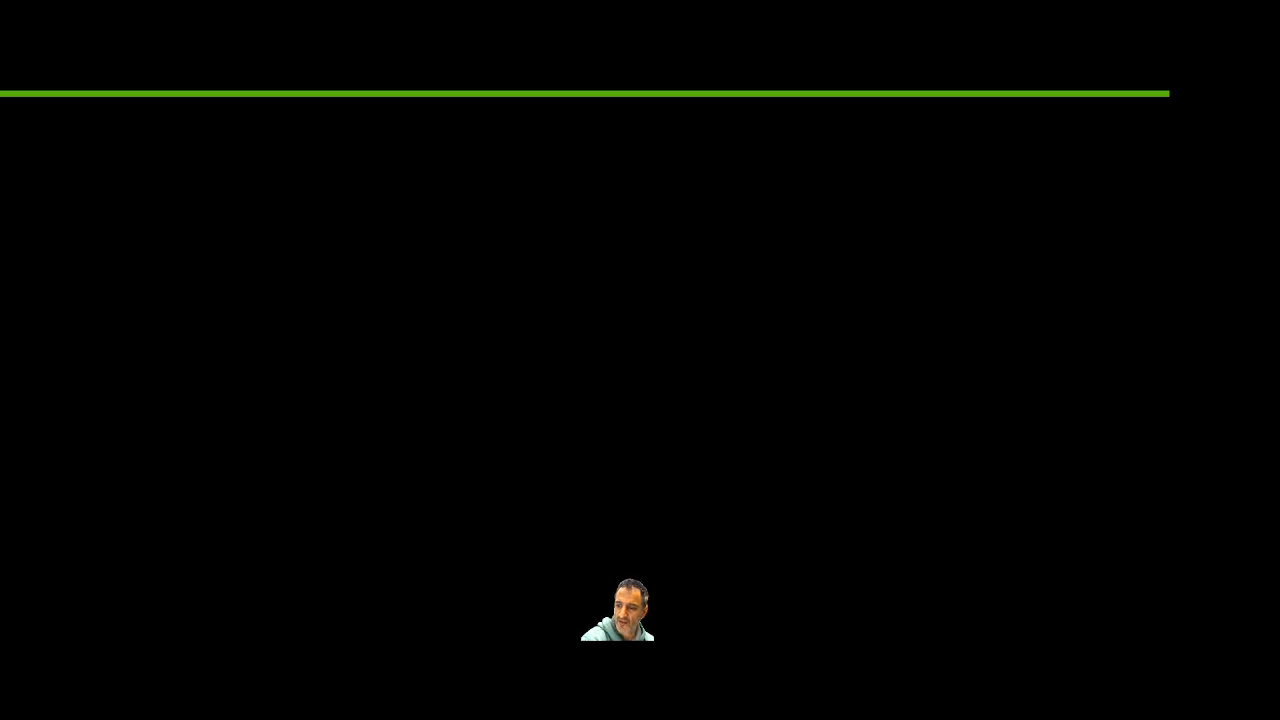
drag(286, 208, 388, 199)
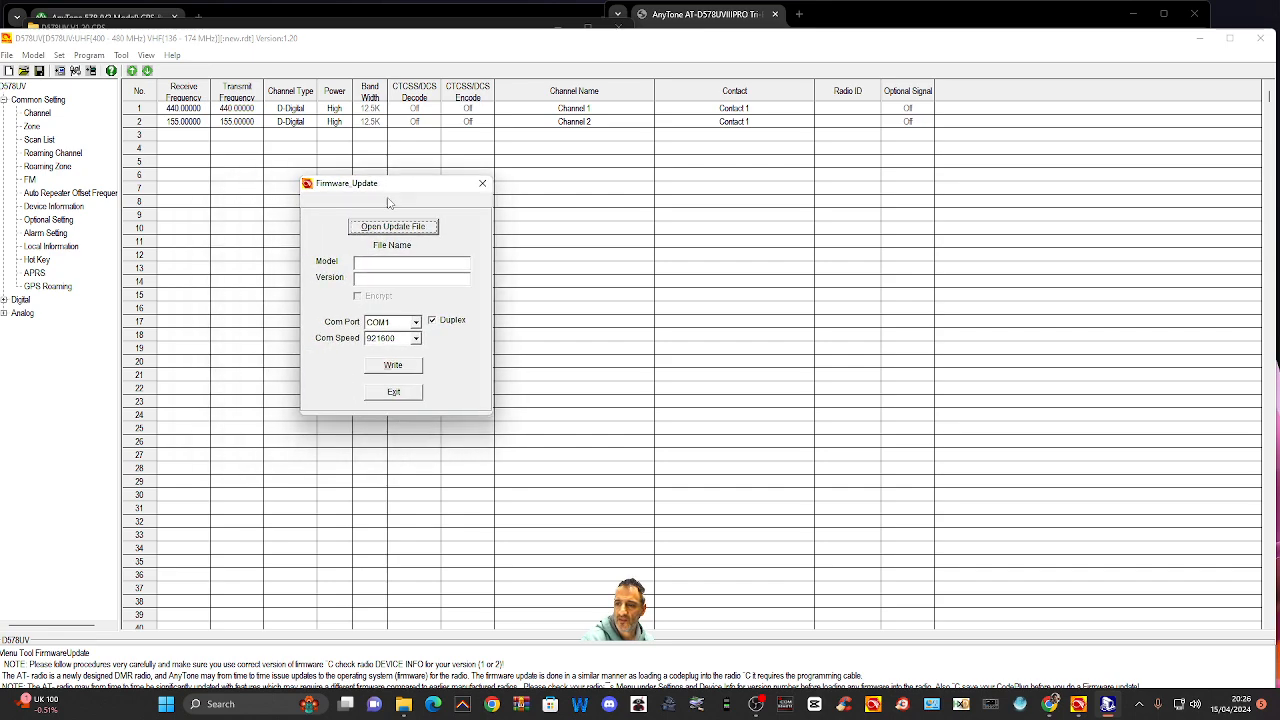
- Check the Com Port choices, keeping COM1, against the Ports (COM & LPT) entries in Device Manager, and minimise Device Manager
click(415, 322)
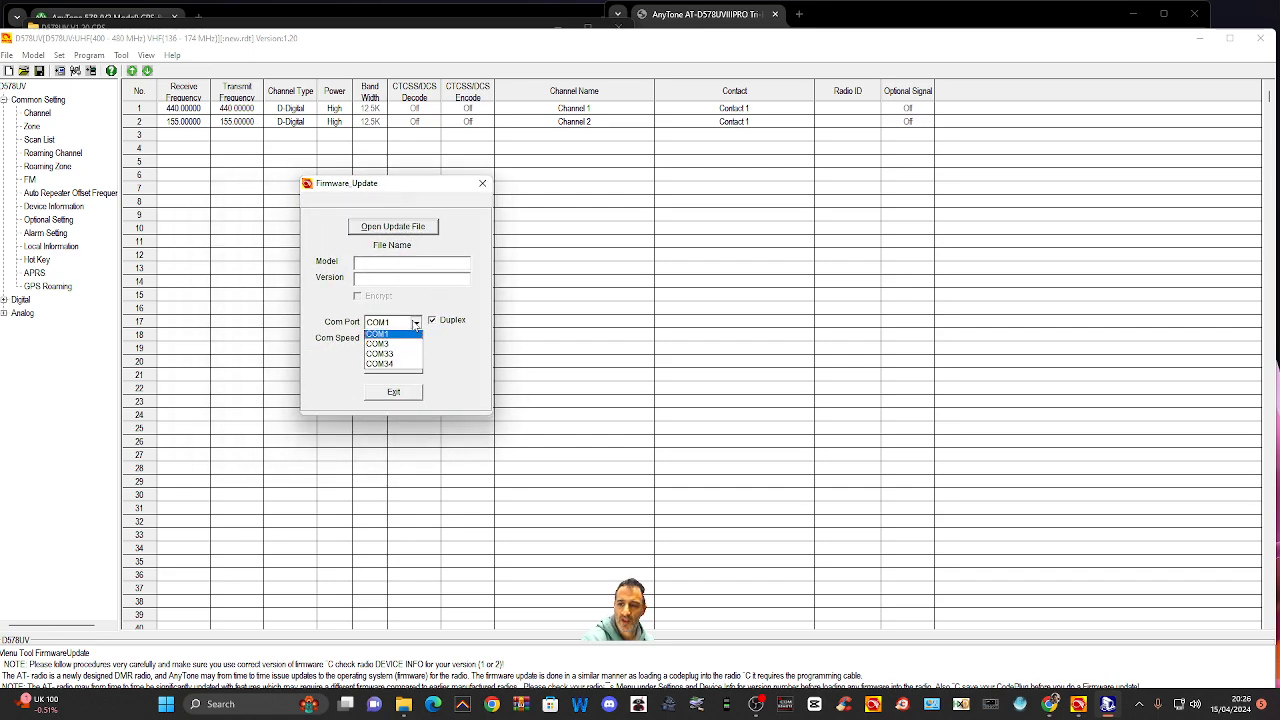
click(385, 333)
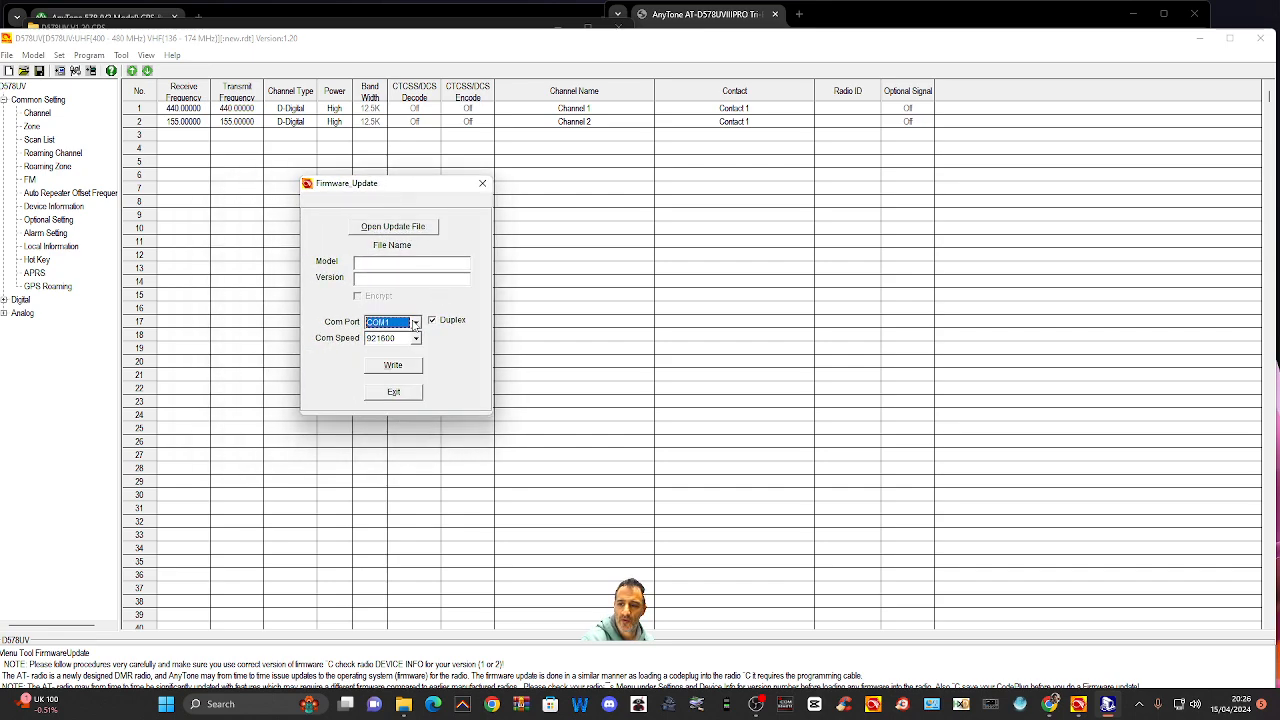
right_click(167, 706)
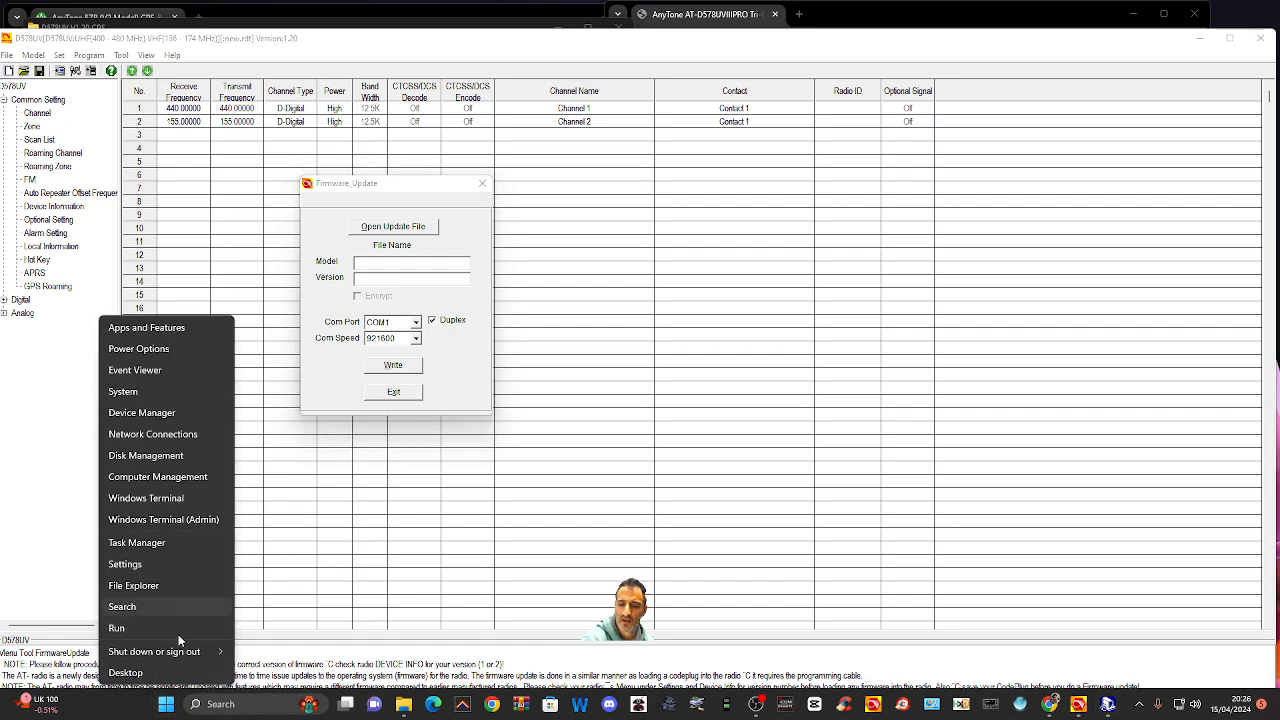
click(150, 413)
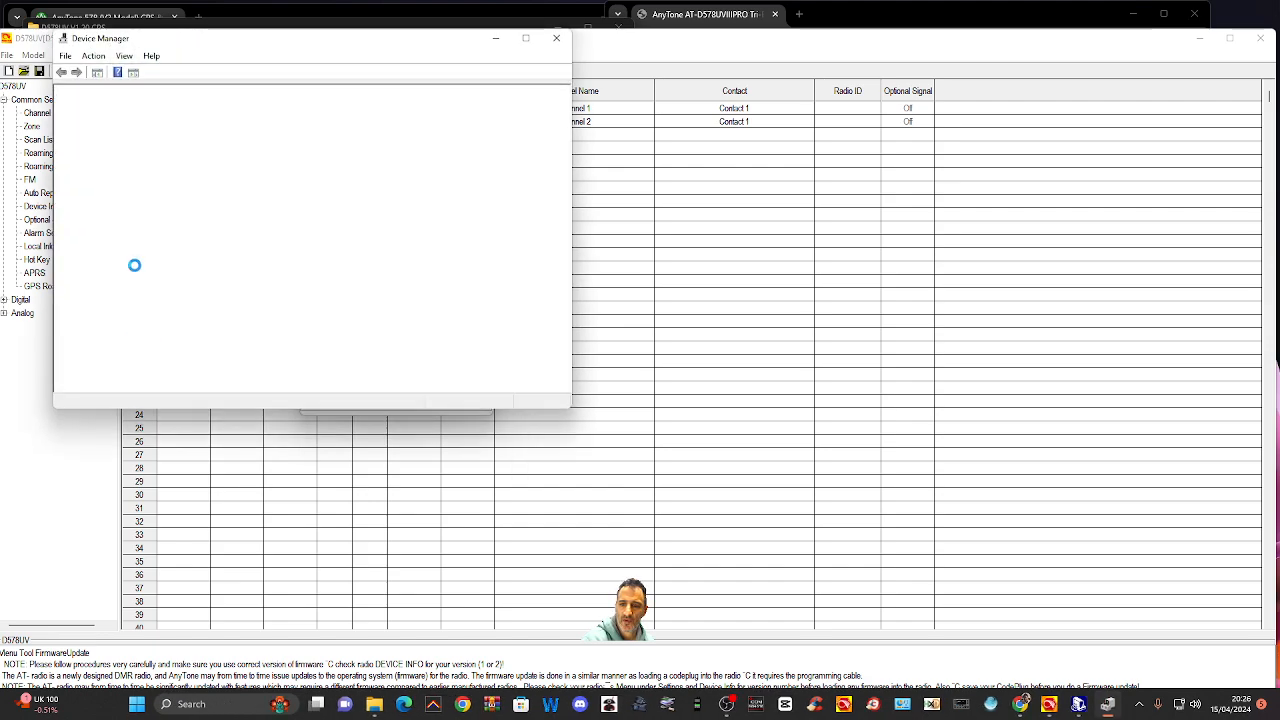
double_click(131, 259)
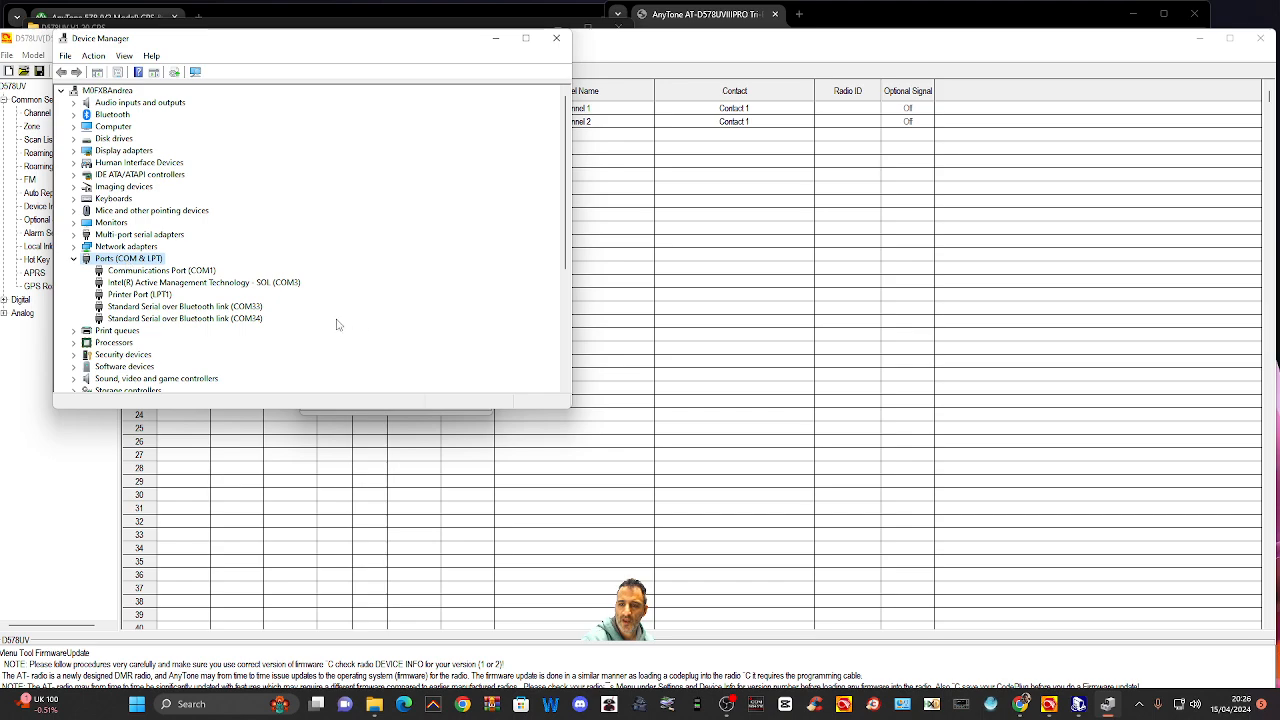
click(493, 40)
- Load the .spi update file from the D578UVII_V2.07(GD) folder, within the desktop's 578 folder under D578UVII_V2.07 FW(For D578UV PLUS)
click(388, 226)
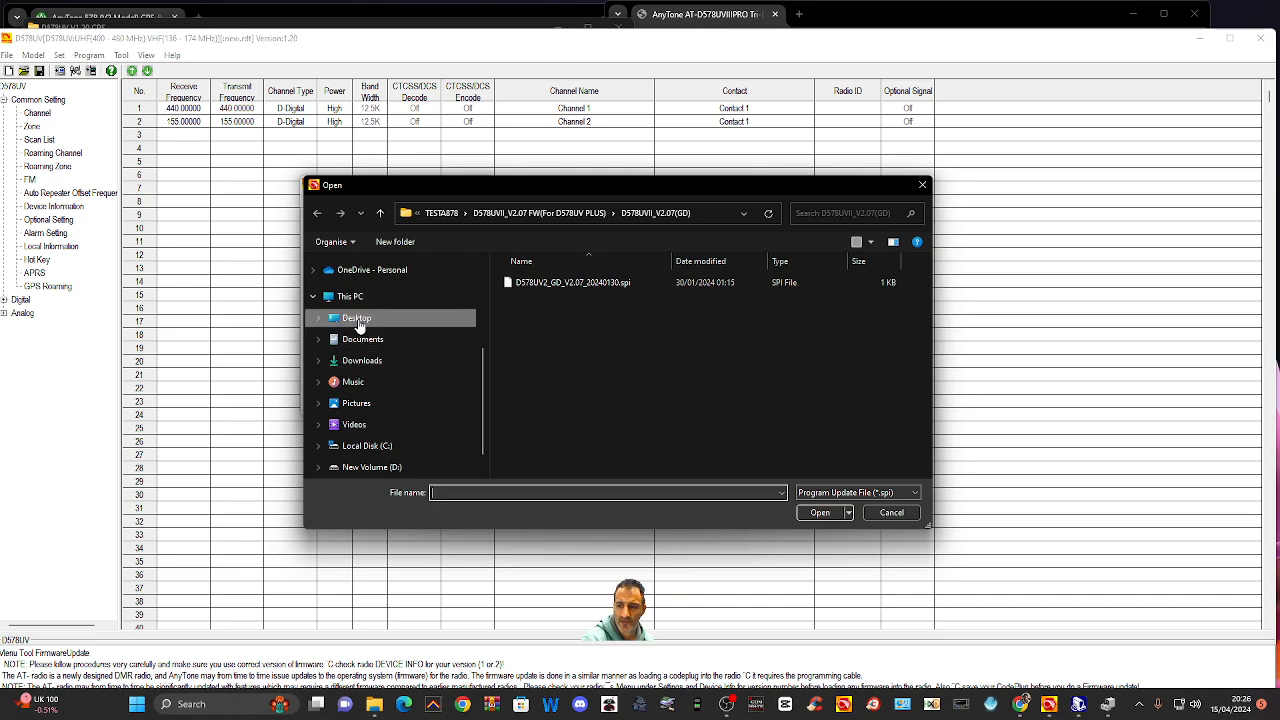
click(356, 318)
scroll(597, 342, up, 10)
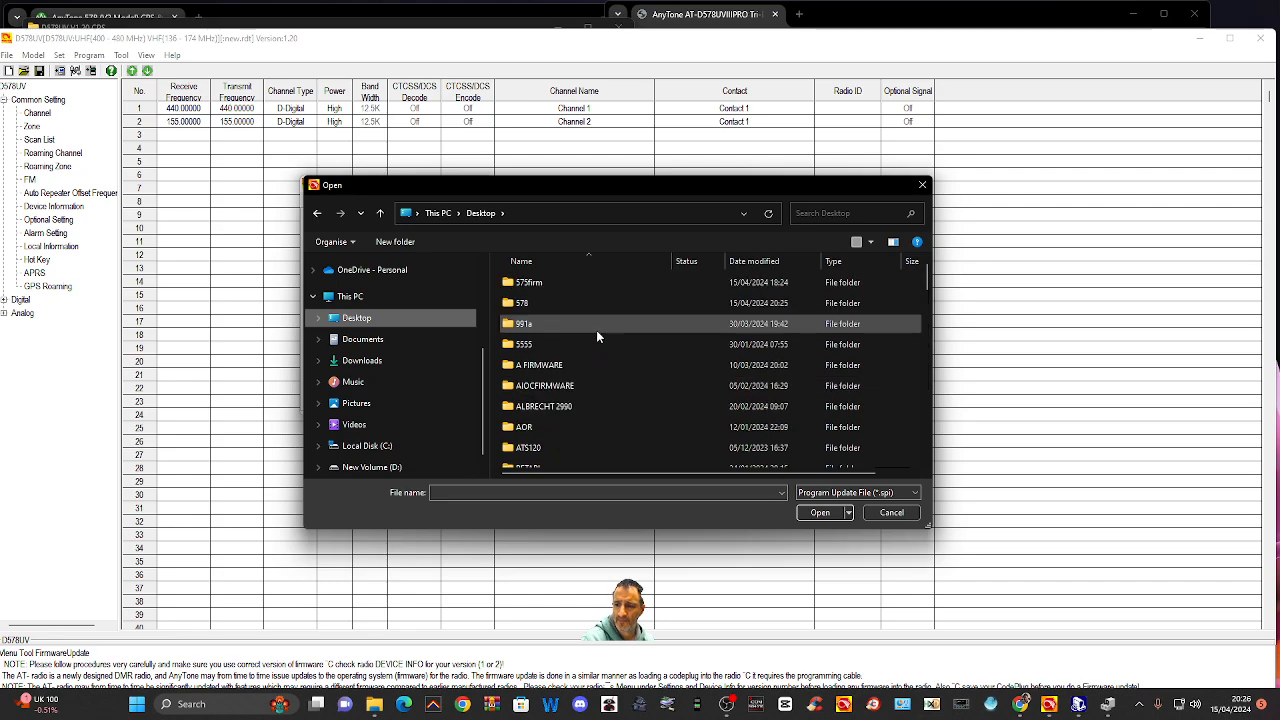
double_click(521, 303)
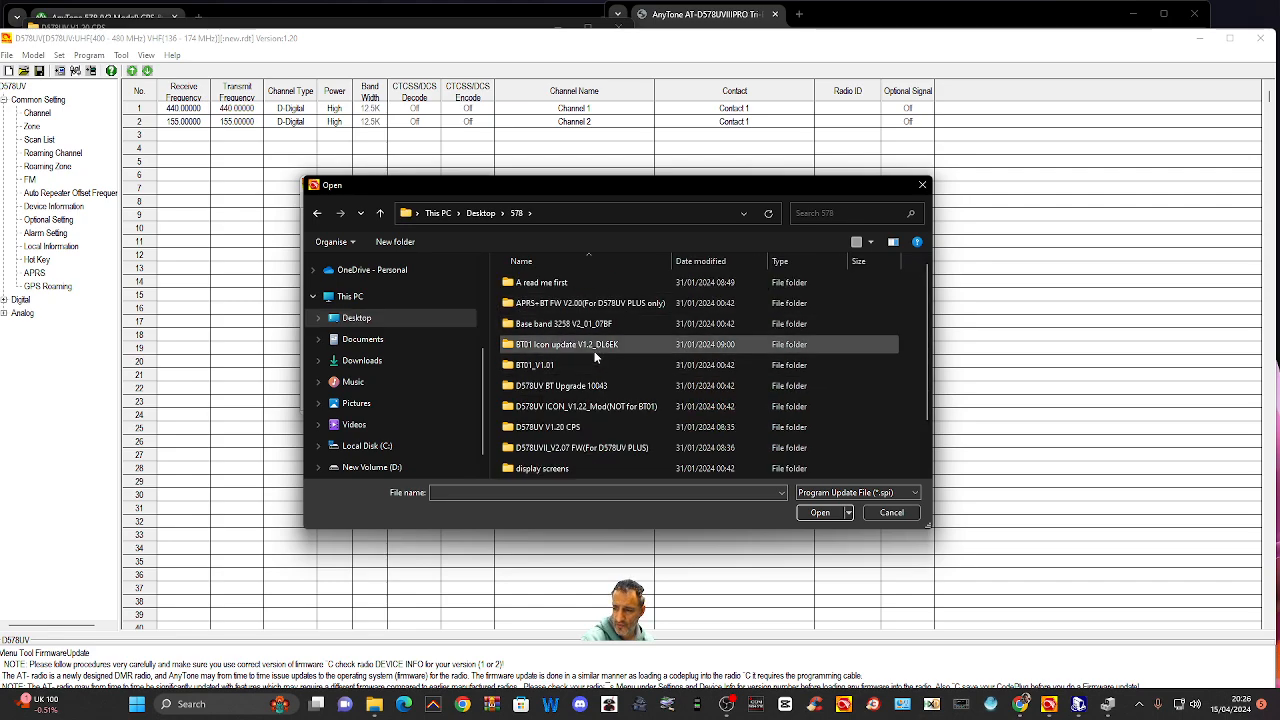
double_click(575, 447)
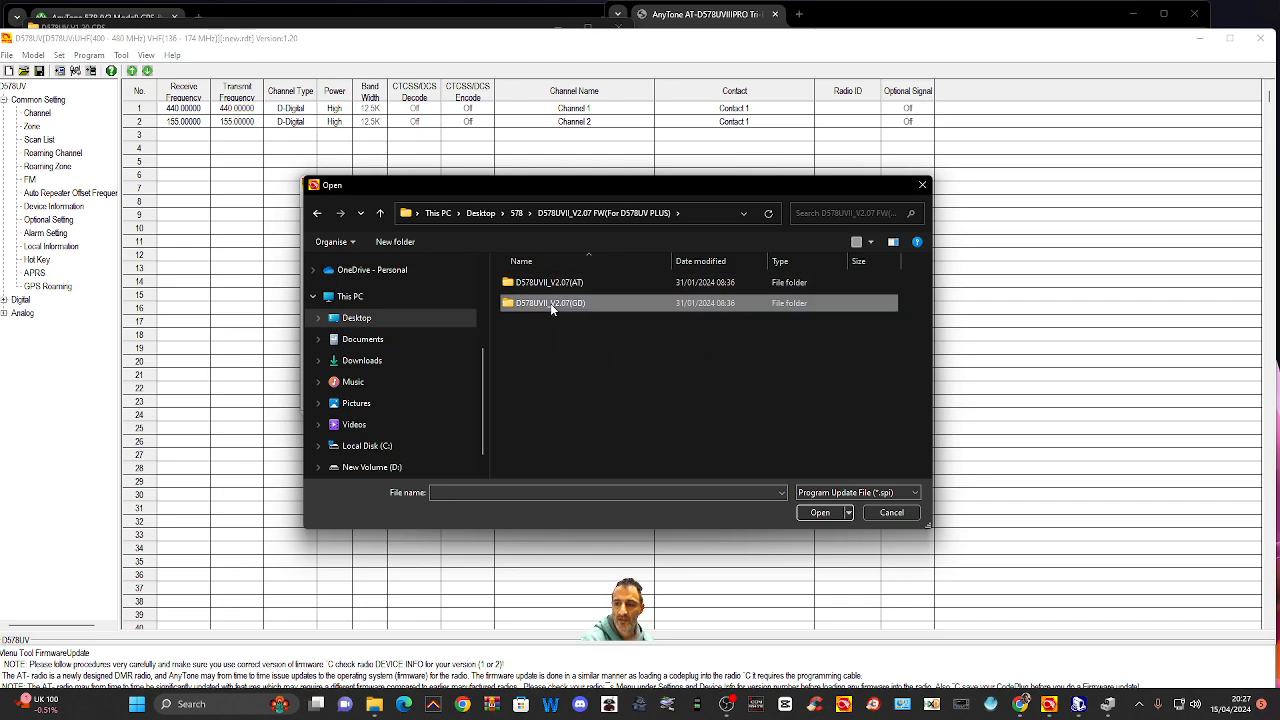
double_click(550, 303)
double_click(556, 284)
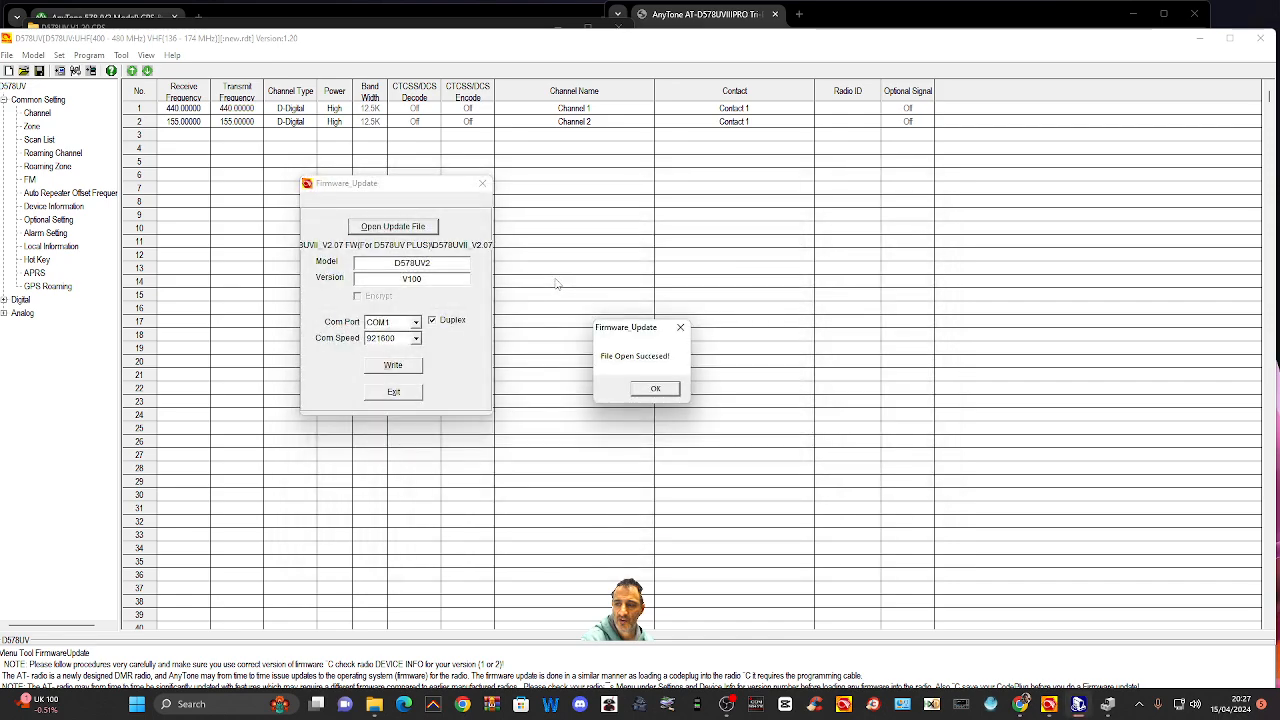
click(655, 389)
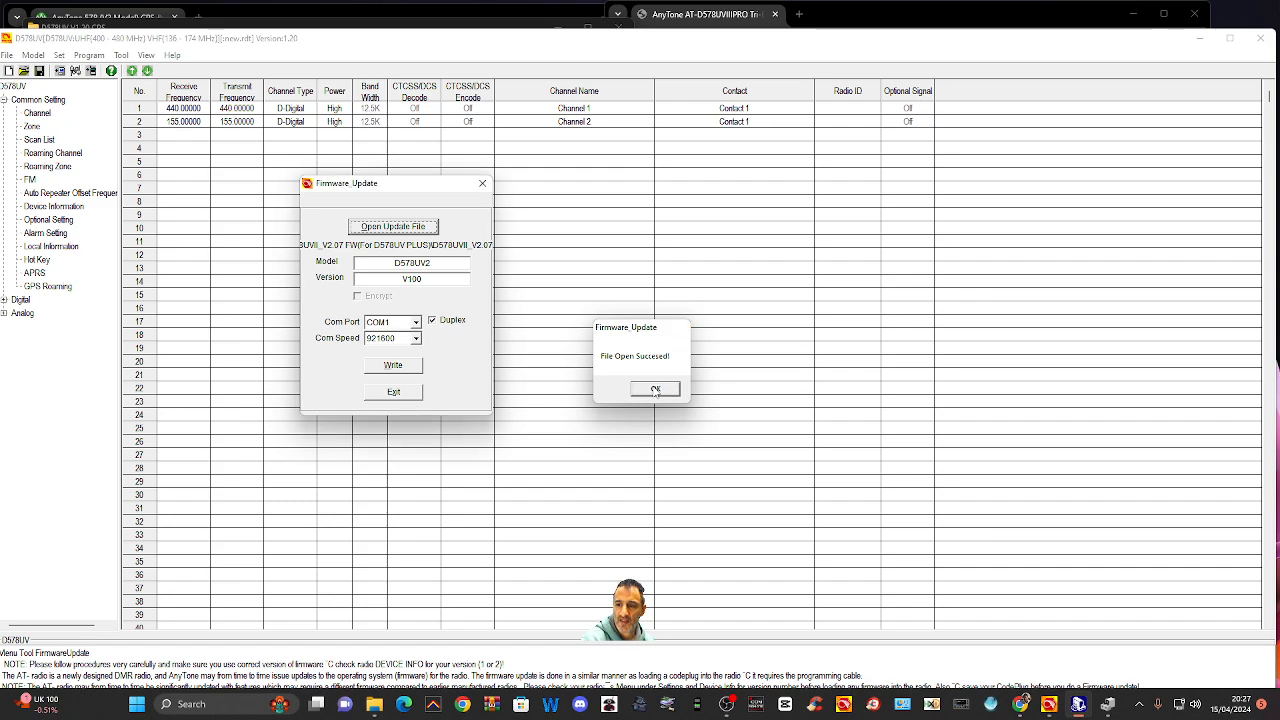
- Look at the Com Port choices once more and return to the main programming window
click(415, 325)
click(605, 336)
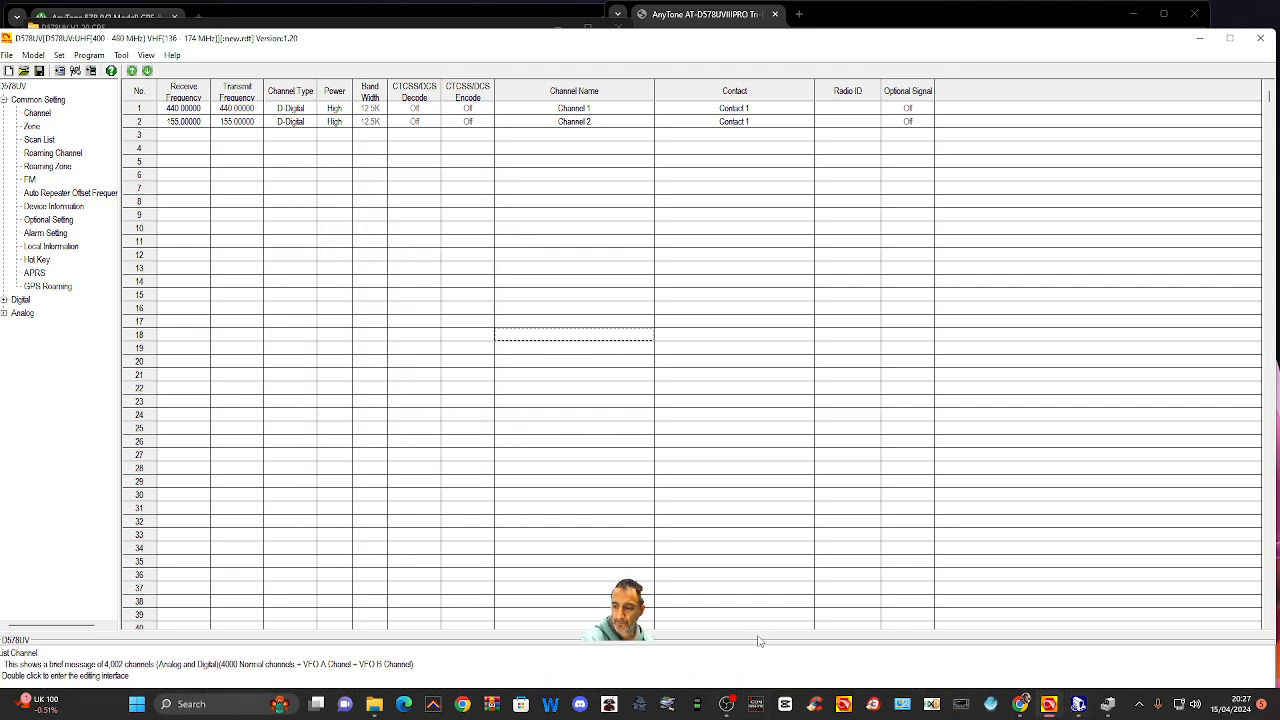
click(730, 693)
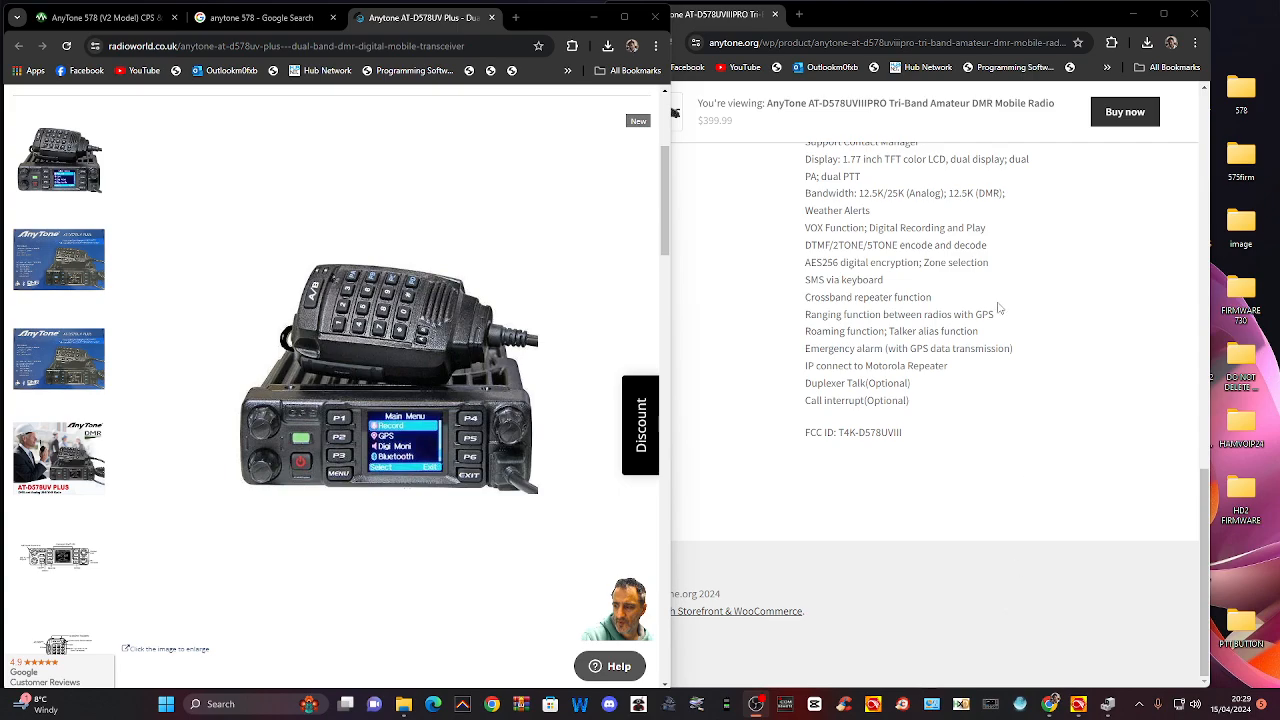
- Look over the Anytone AT-D578UV Plus product page on radioworld.co.uk in the browser
click(360, 352)
scroll(360, 355, up, 3)
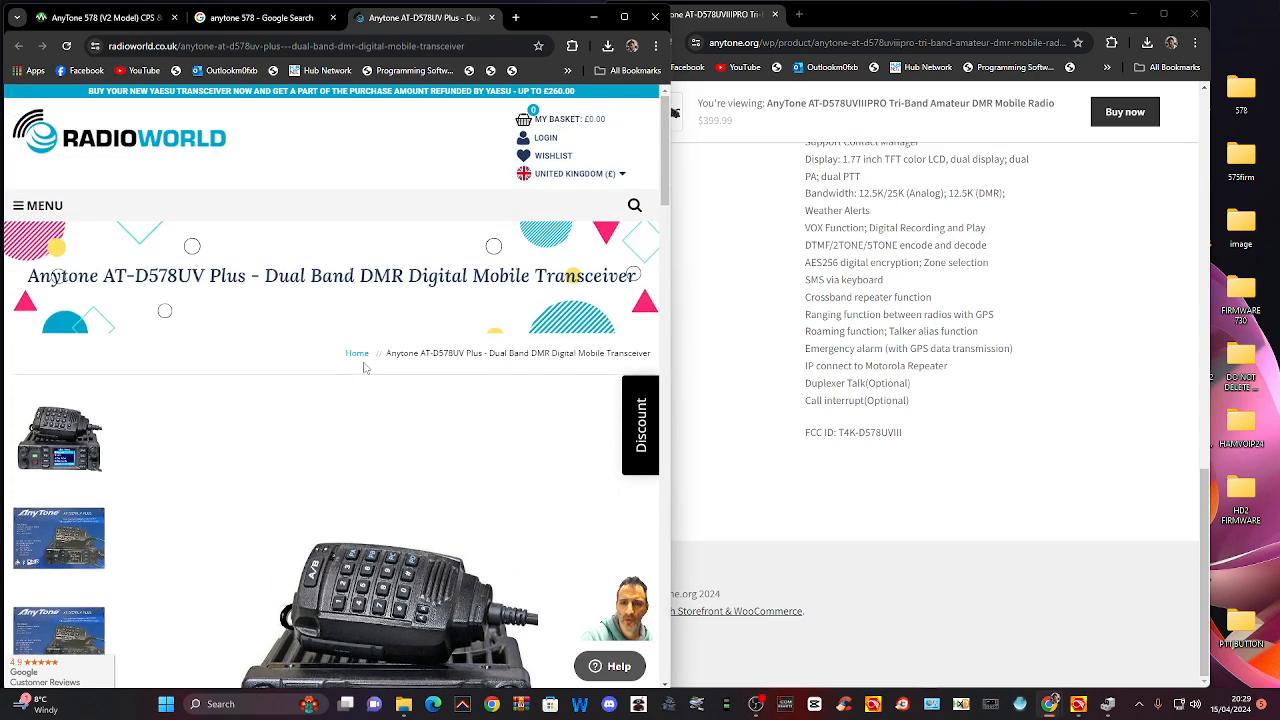
scroll(370, 372, down, 2)
scroll(403, 352, down, 2)
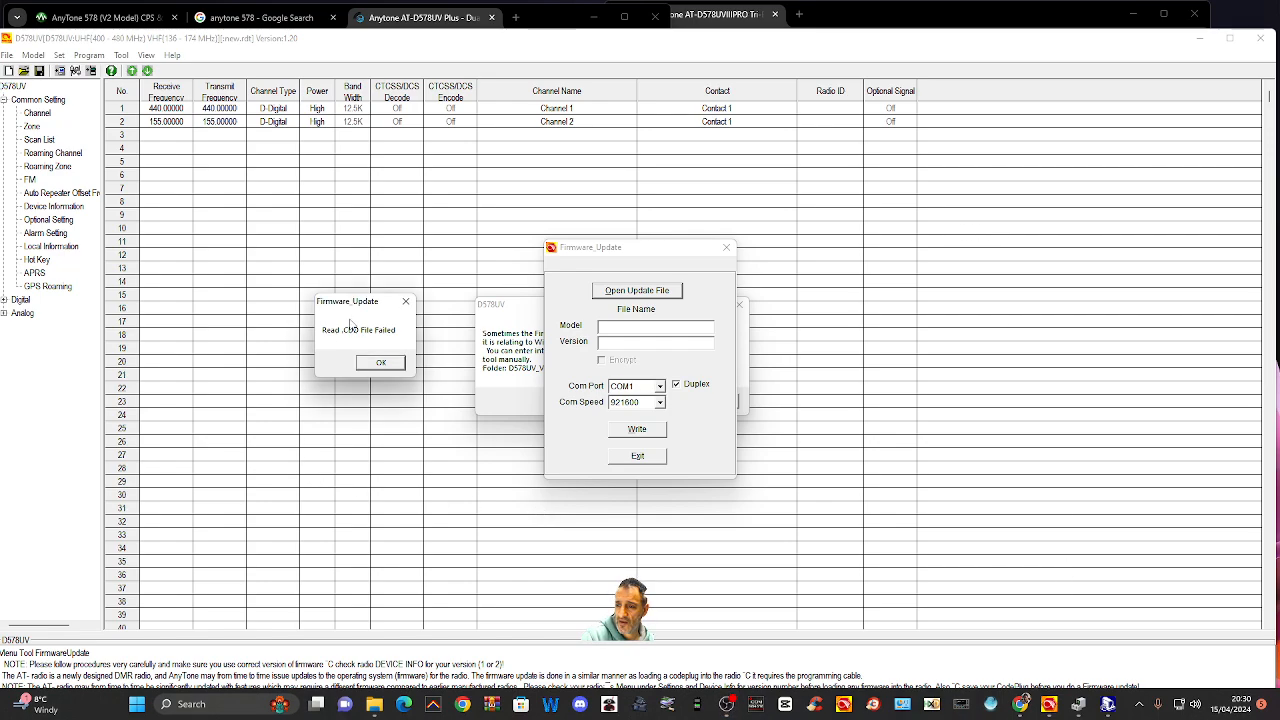
drag(356, 315, 308, 312)
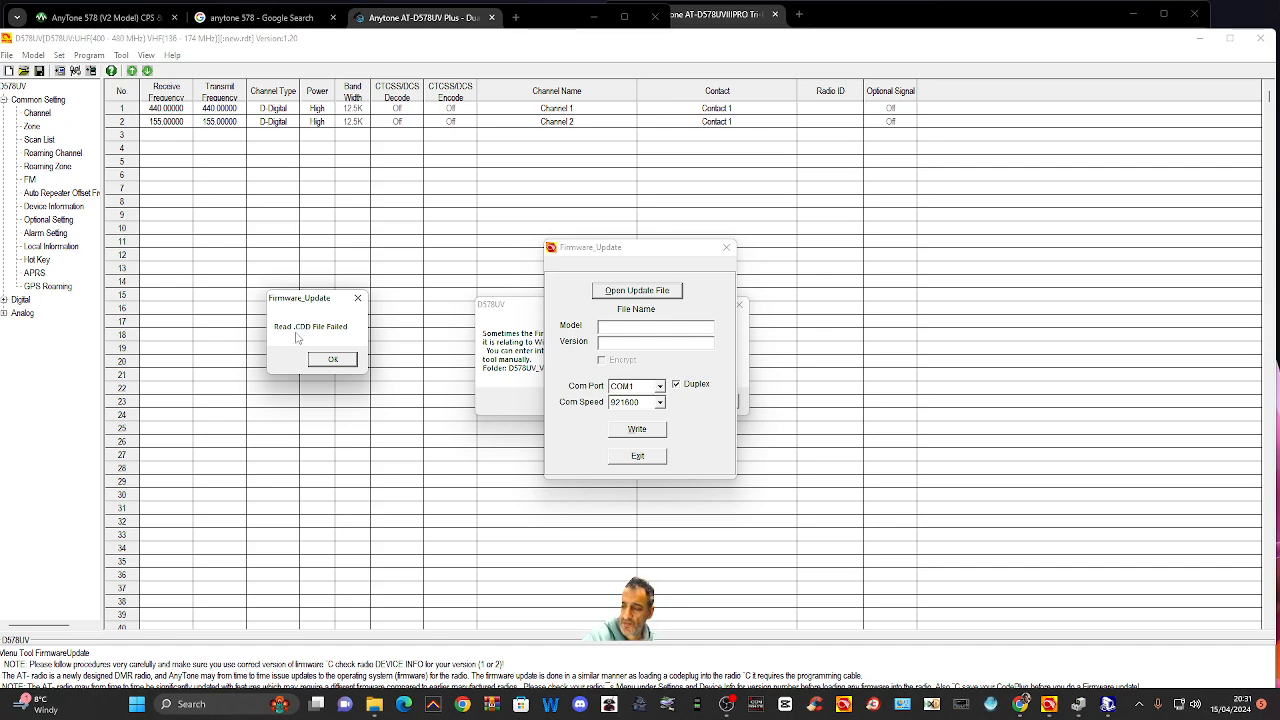
click(733, 714)
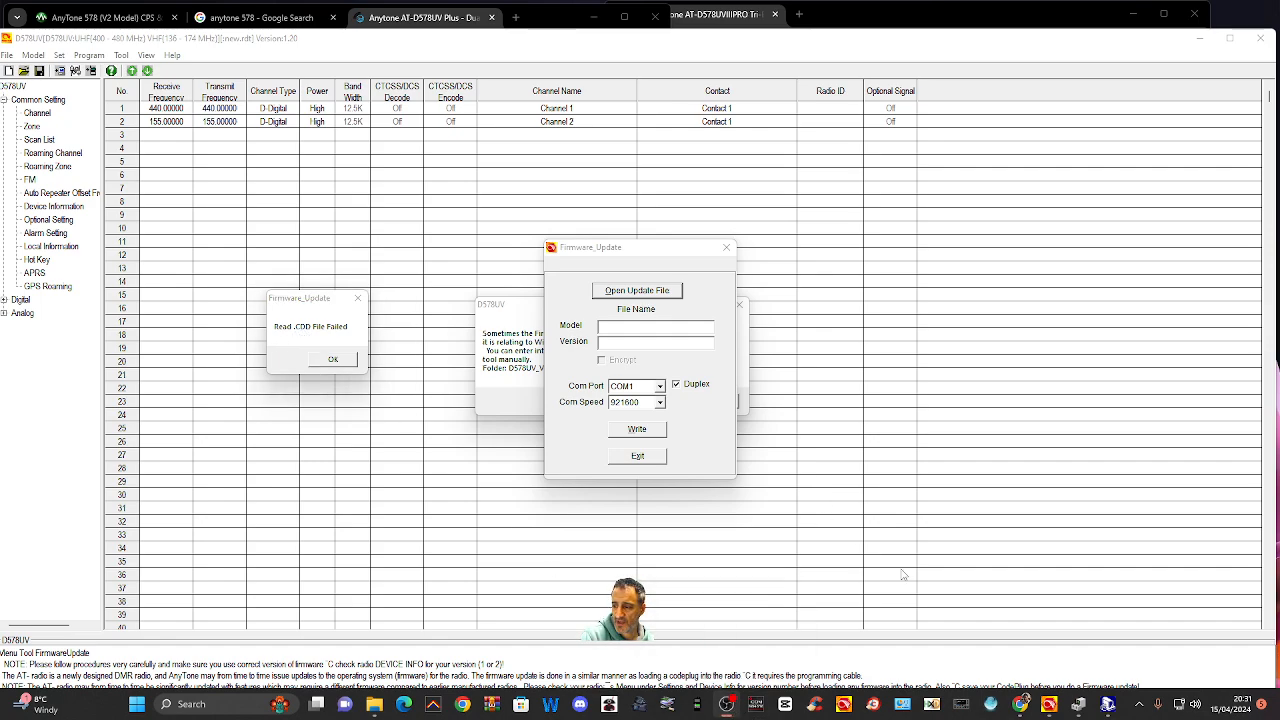